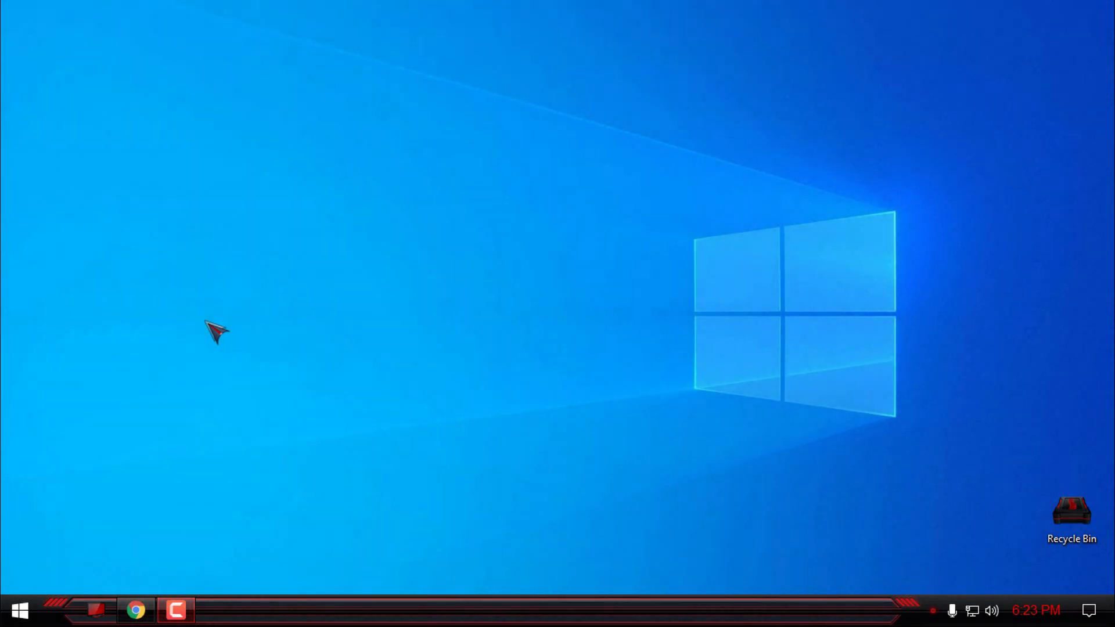
# Show rainmeter.net's full address in Chrome and reach the 4.4 Beta and 4.3.1 Final downloads
pyautogui.click(145, 613)
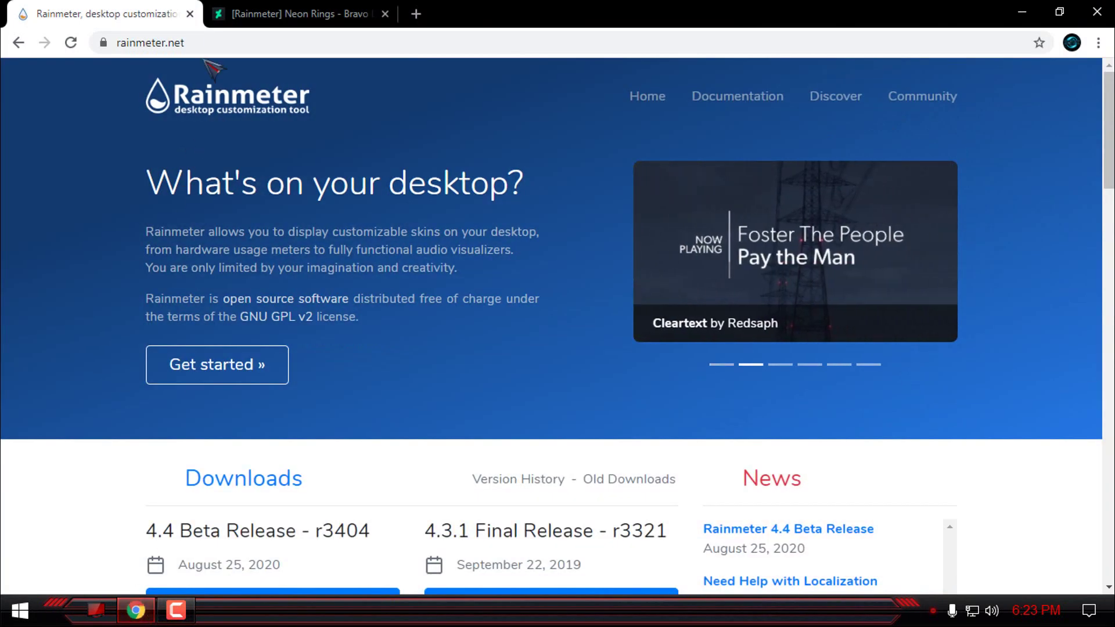
pyautogui.click(129, 43)
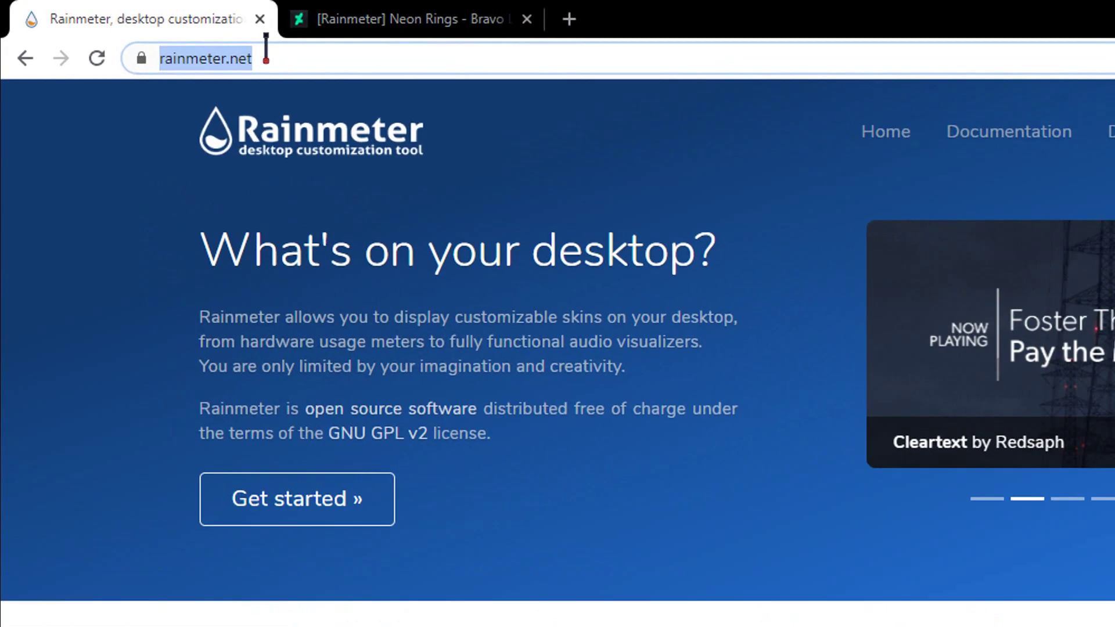
pyautogui.click(219, 43)
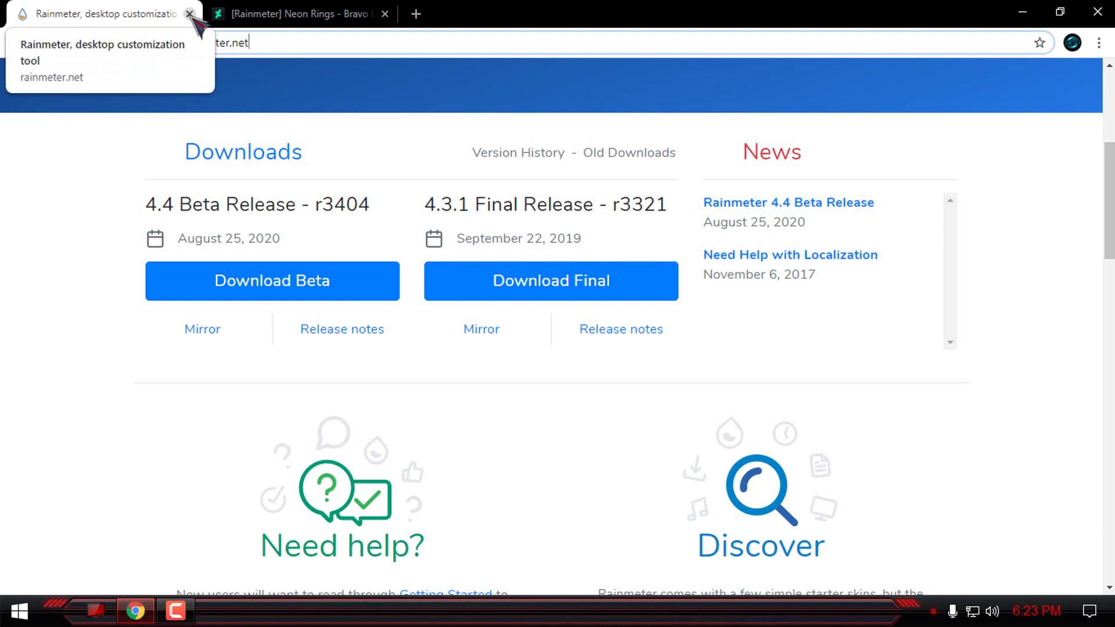
# Close the rainmeter.net tab and download the Neon Rings .rmskin package from DeviantArt
pyautogui.click(190, 14)
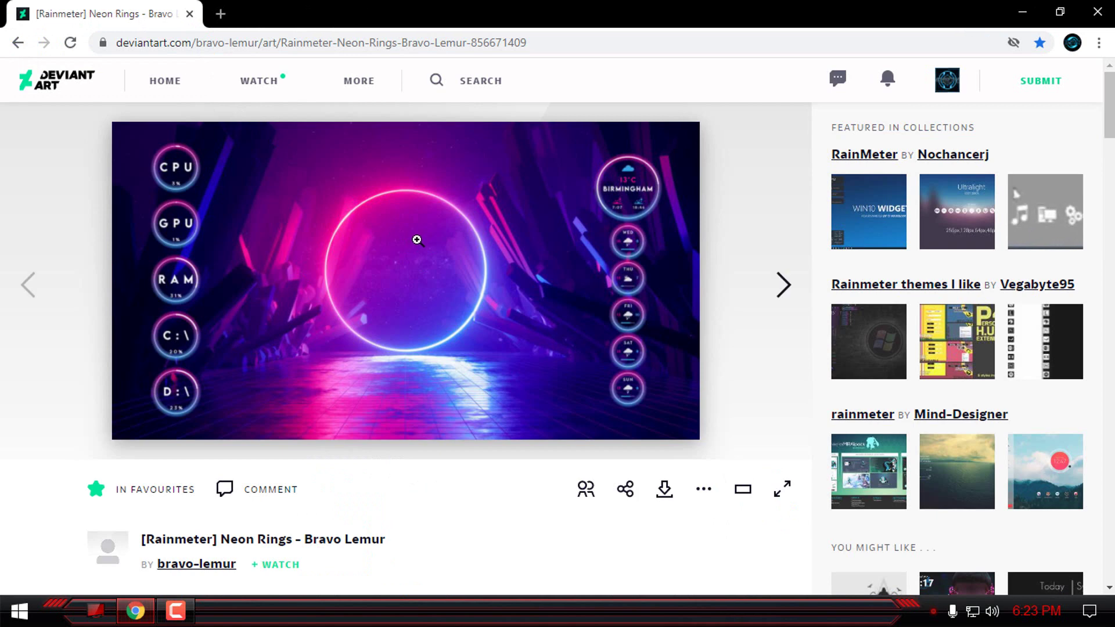
pyautogui.scroll(-3, 417, 244)
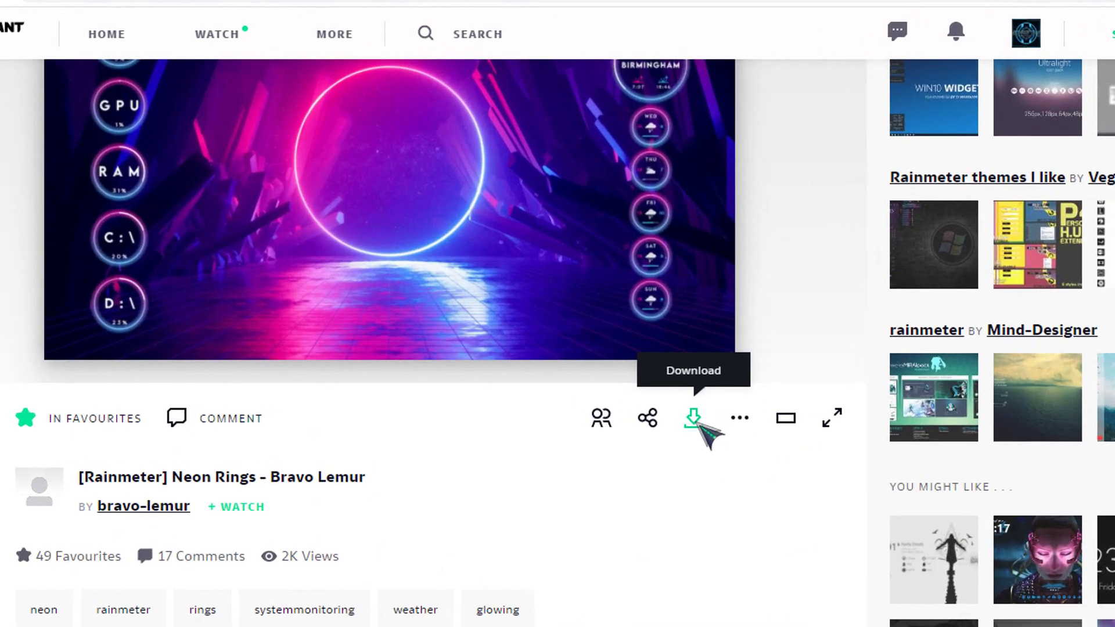
pyautogui.click(700, 423)
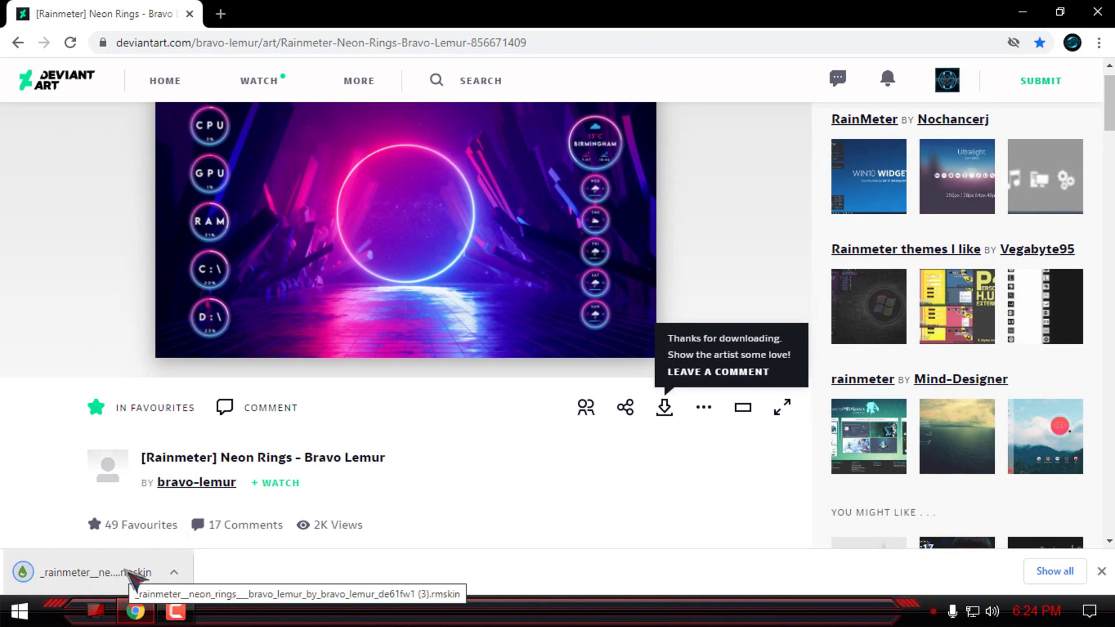
# Open the downloaded Neon Rings .rmskin and install it with the Rainmeter Skin Installer
pyautogui.click(138, 573)
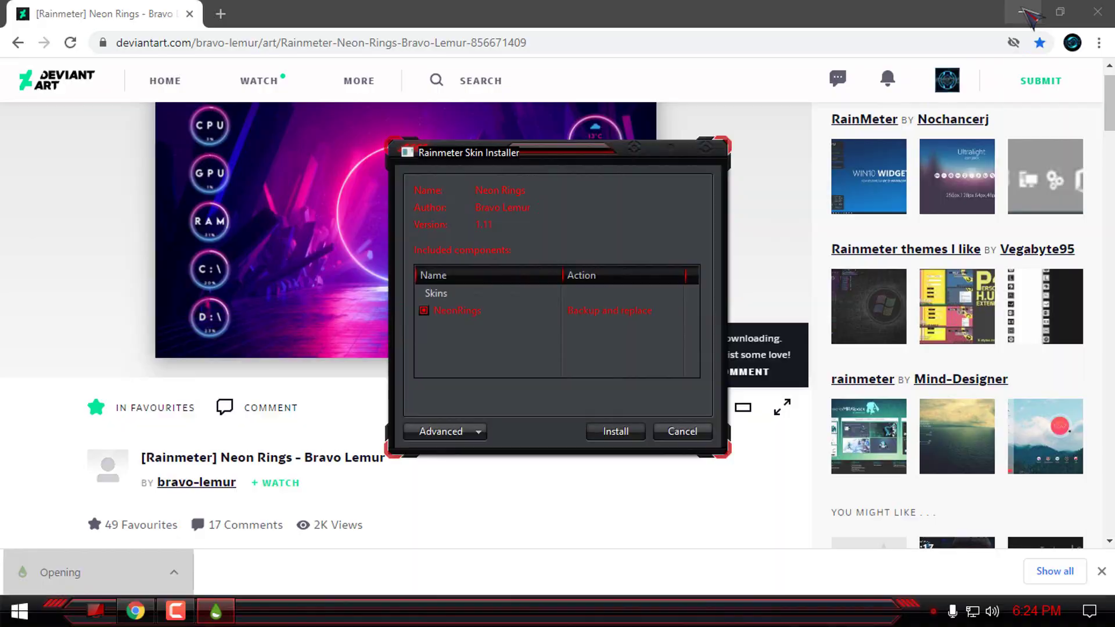
pyautogui.click(1024, 11)
pyautogui.click(622, 425)
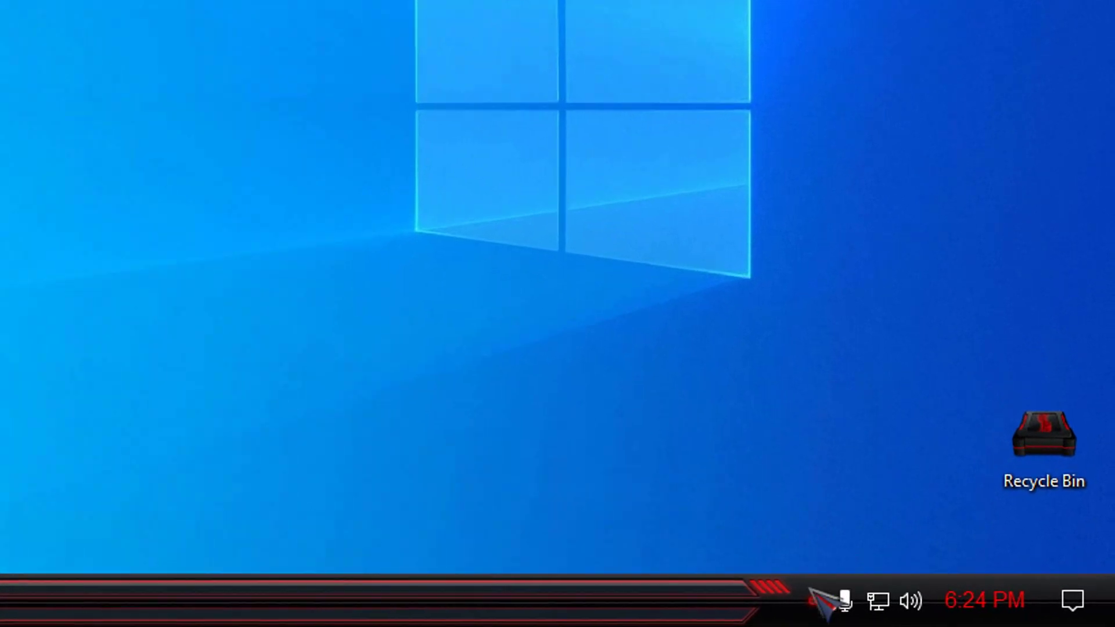
# Open Manage Rainmeter from the Rainmeter tray icon
pyautogui.click(934, 612)
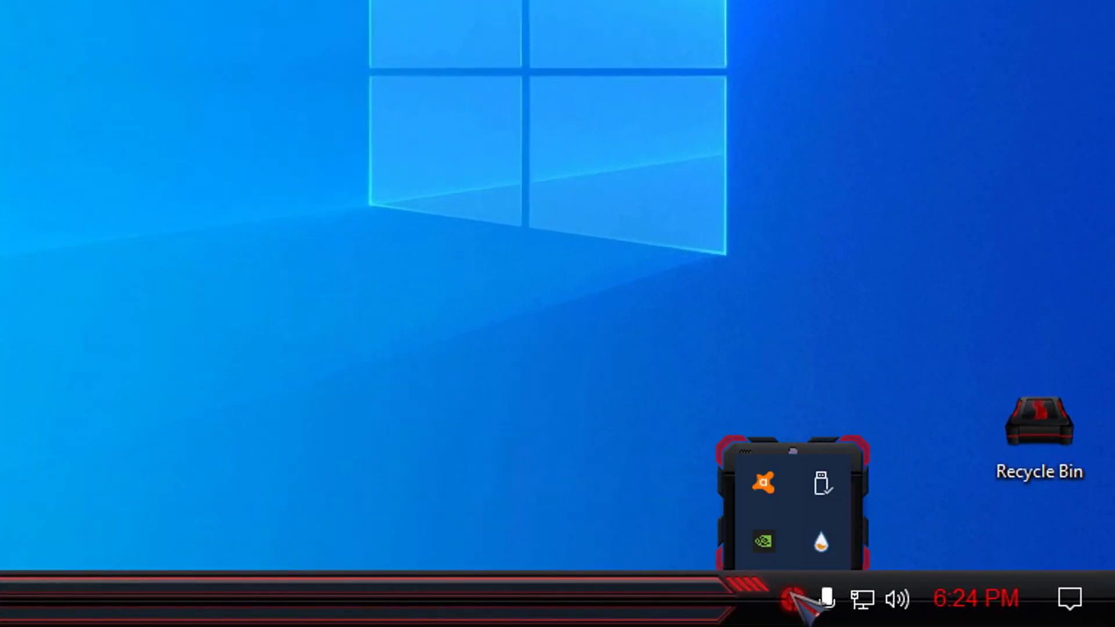
pyautogui.rightClick(821, 543)
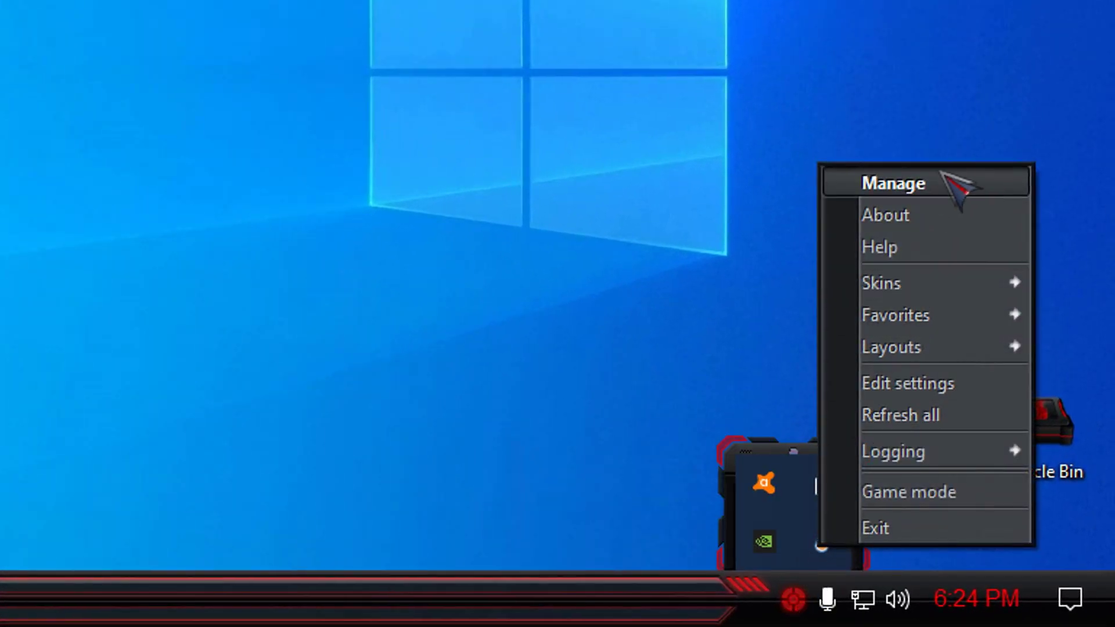
pyautogui.click(959, 181)
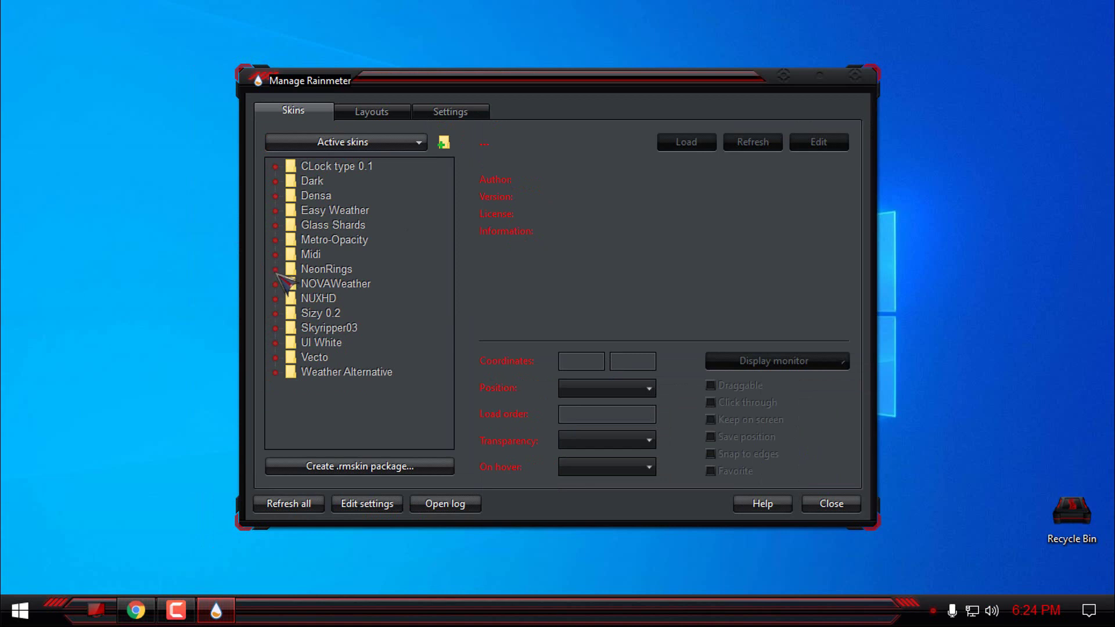
# Load the NeonRings System cpu.ini and diskC.ini skins onto the desktop
pyautogui.click(276, 270)
pyautogui.click(291, 284)
pyautogui.click(306, 299)
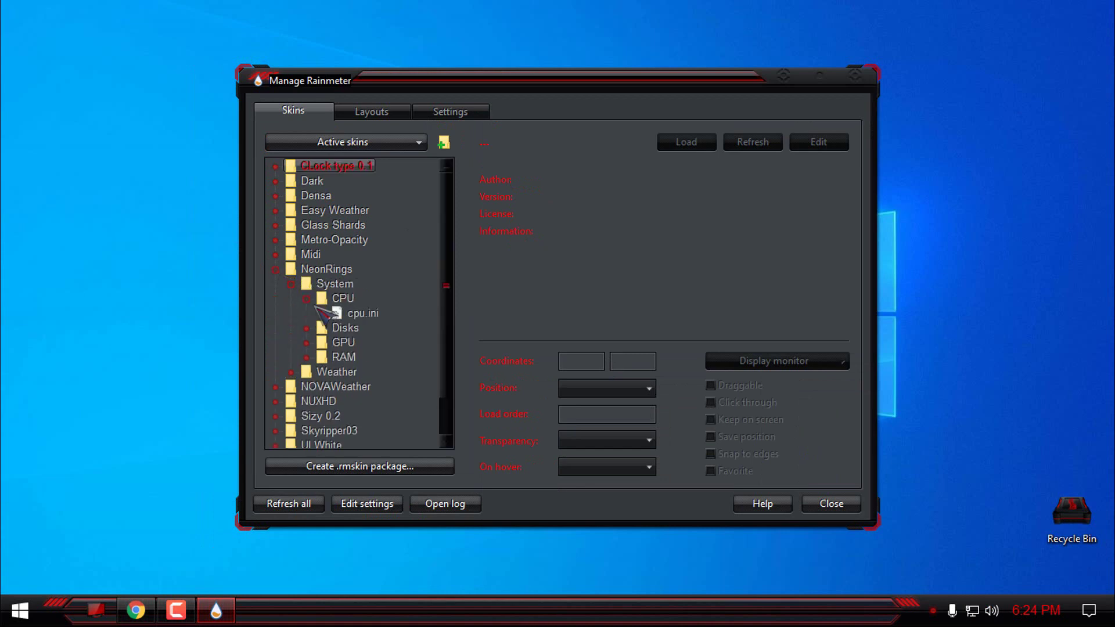
pyautogui.click(358, 313)
pyautogui.rightClick(356, 315)
pyautogui.click(383, 326)
pyautogui.click(307, 298)
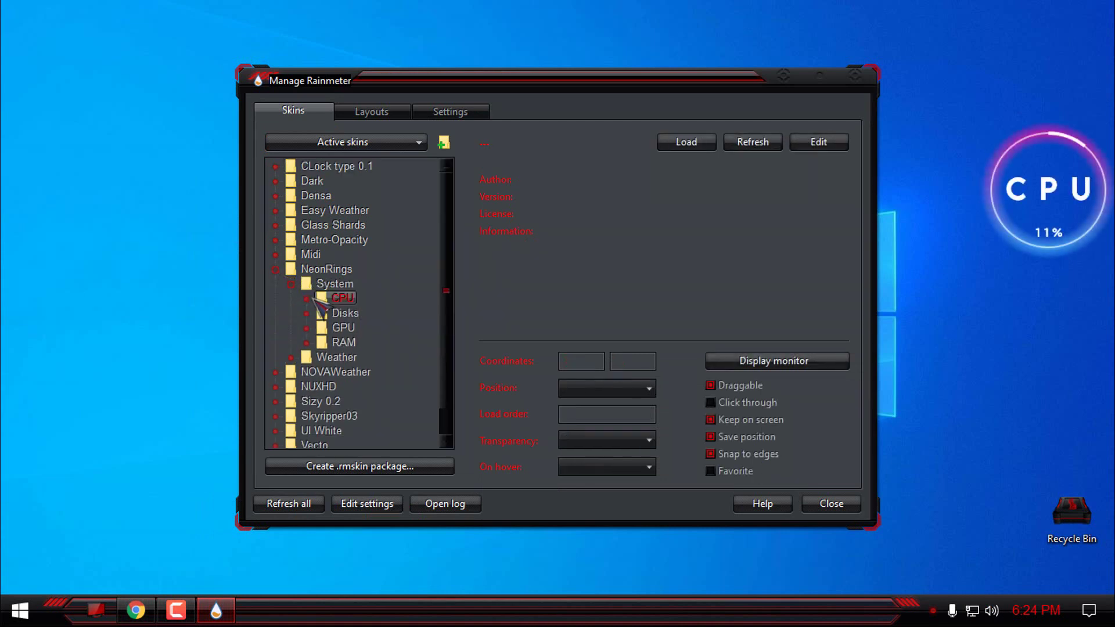
pyautogui.click(307, 313)
pyautogui.click(322, 328)
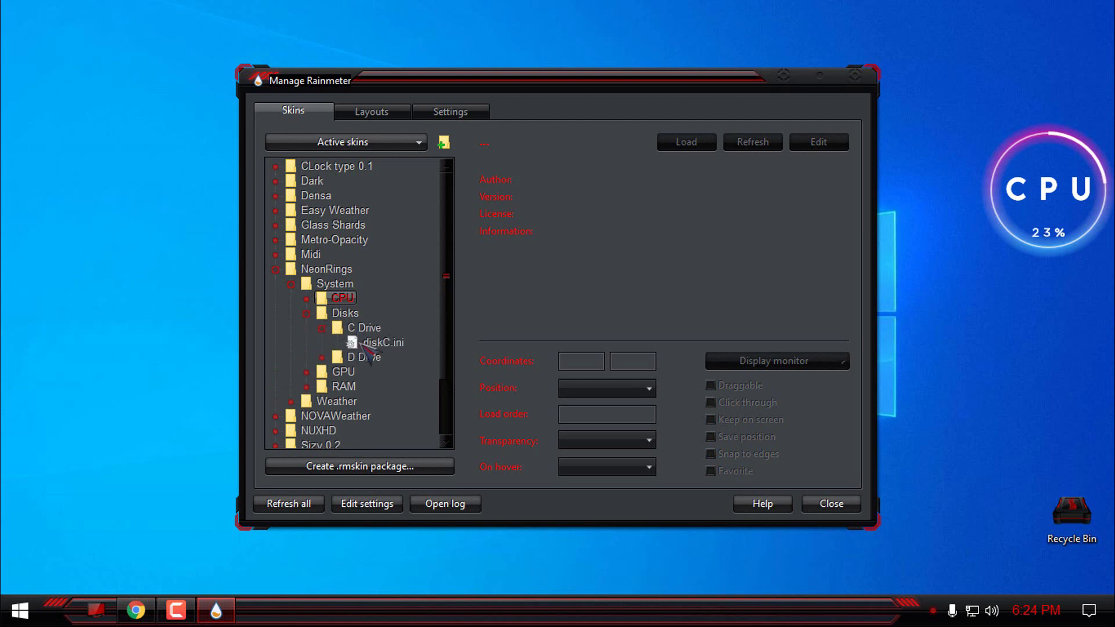
pyautogui.click(375, 343)
pyautogui.rightClick(375, 342)
pyautogui.click(395, 355)
pyautogui.click(322, 328)
# Load the NeonRings diskD.ini and gpu.ini skins onto the desktop
pyautogui.click(322, 343)
pyautogui.click(375, 356)
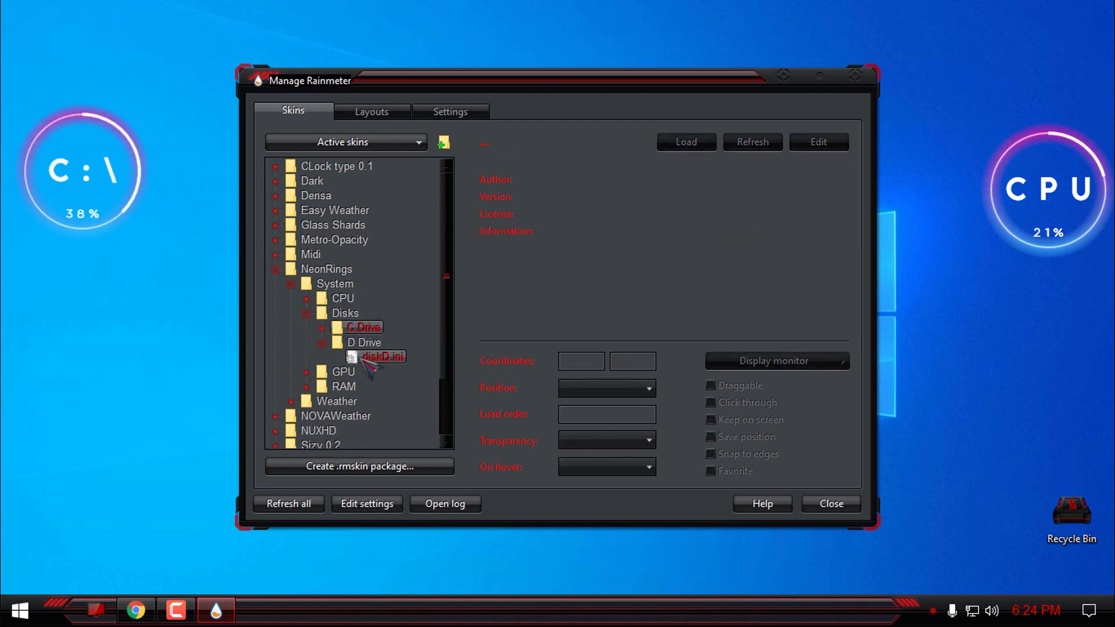
pyautogui.rightClick(374, 357)
pyautogui.click(395, 370)
pyautogui.click(323, 343)
pyautogui.click(307, 313)
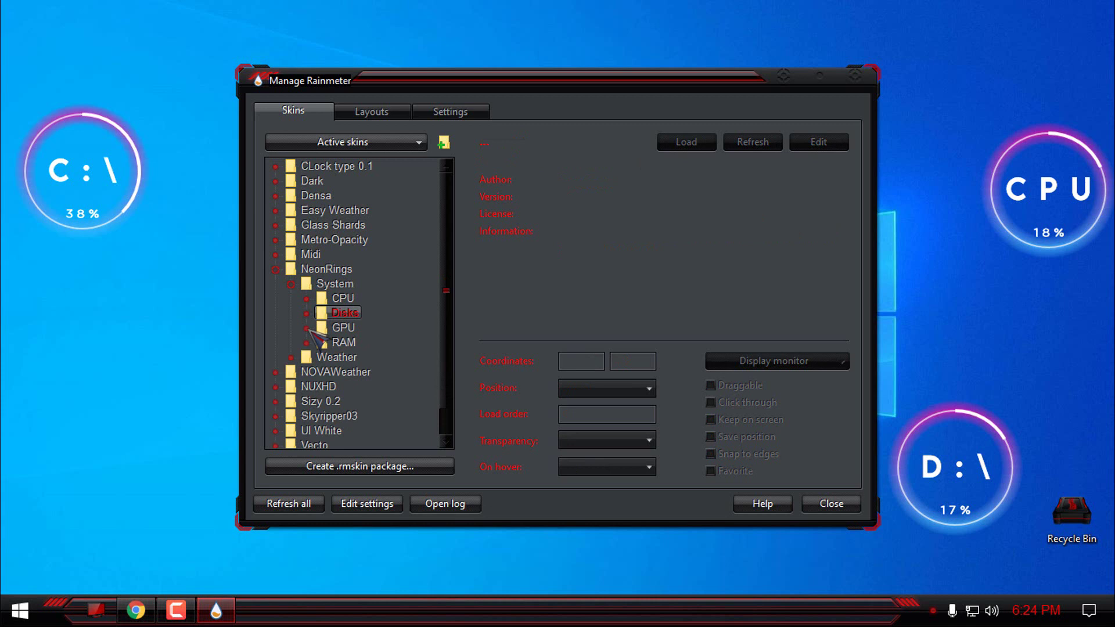
pyautogui.click(307, 328)
pyautogui.click(363, 342)
pyautogui.rightClick(363, 342)
pyautogui.click(384, 353)
pyautogui.click(307, 328)
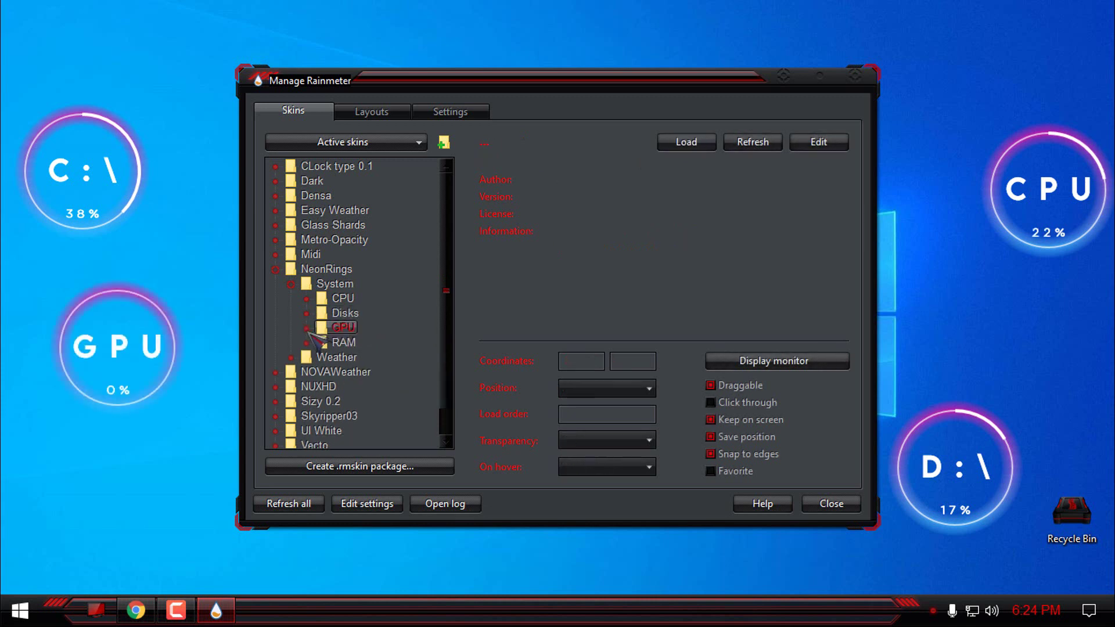
# Load the NeonRings ram.ini and Weather WeatherHorizontal.ini skins onto the desktop
pyautogui.click(307, 342)
pyautogui.click(363, 356)
pyautogui.rightClick(363, 357)
pyautogui.click(390, 374)
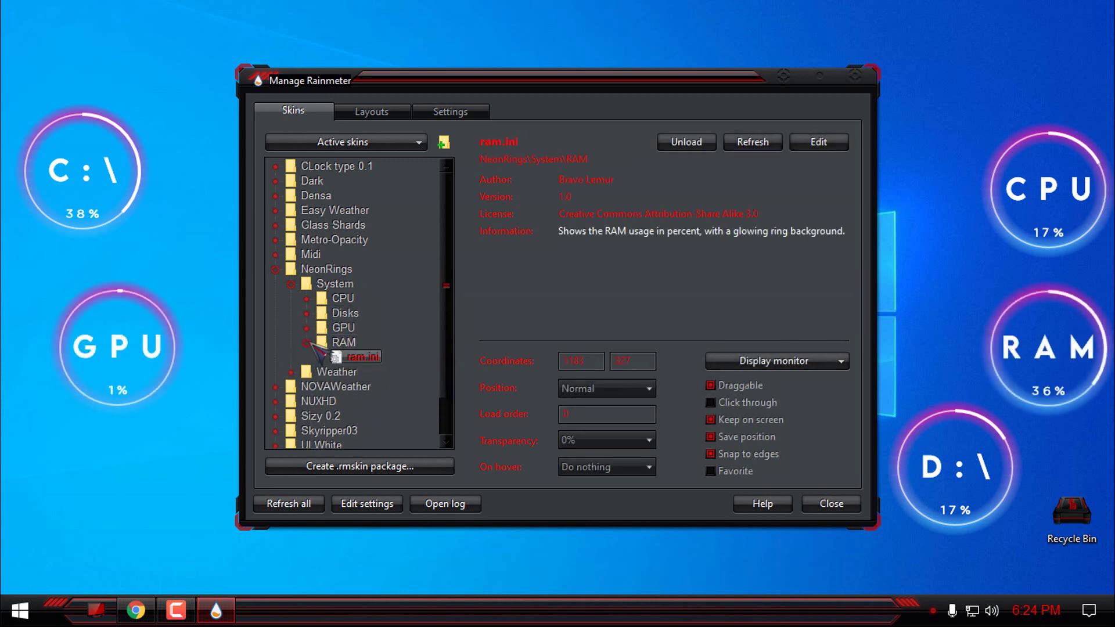
pyautogui.click(306, 342)
pyautogui.click(291, 283)
pyautogui.click(291, 298)
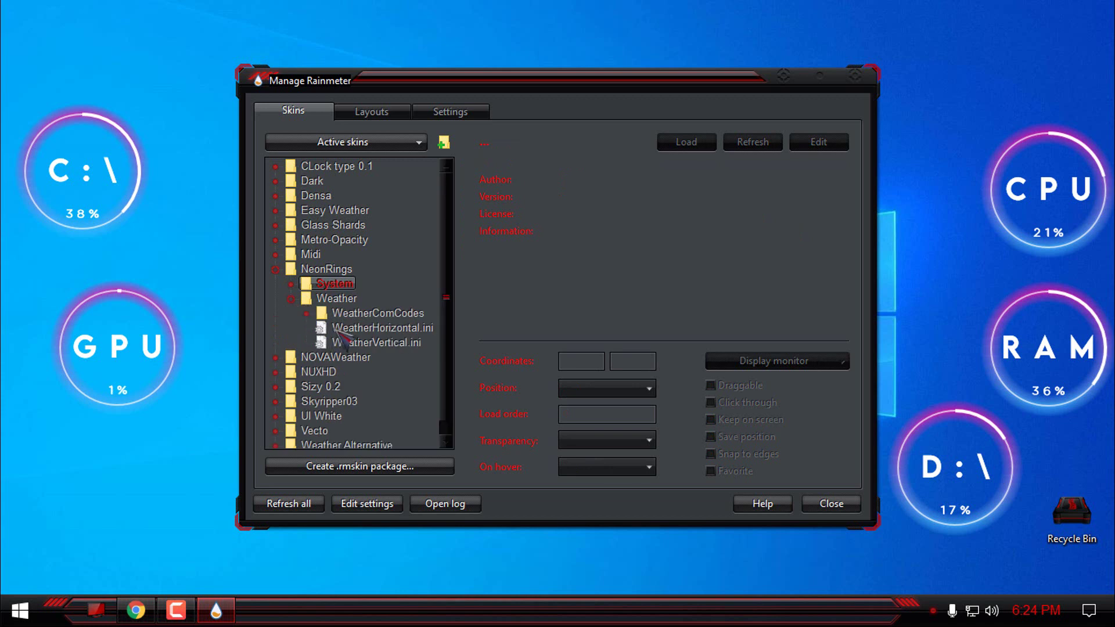
pyautogui.click(339, 329)
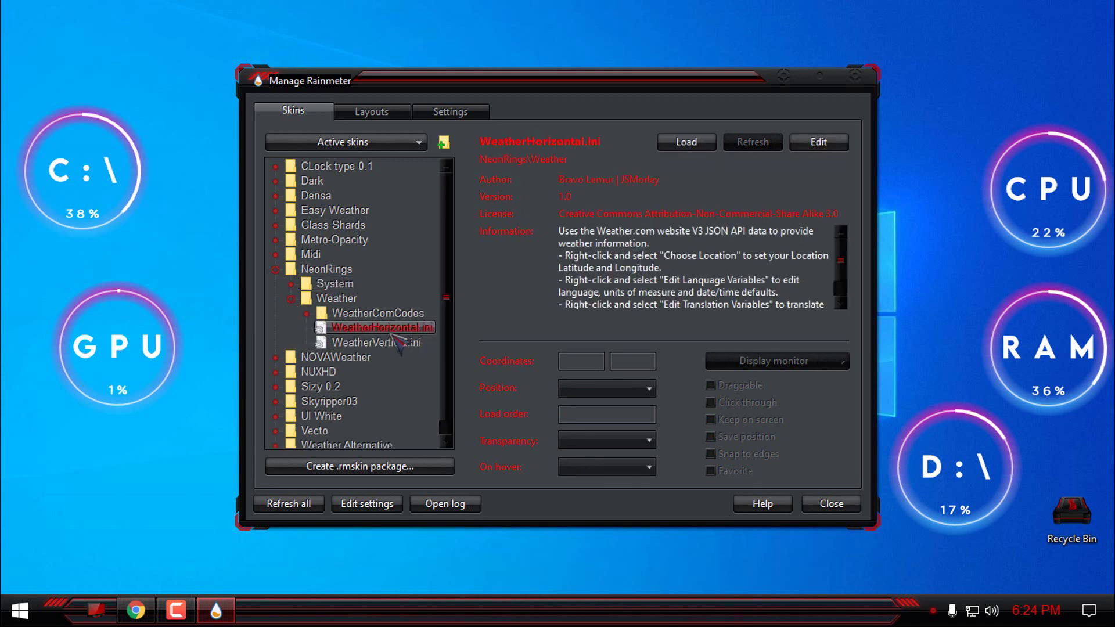
pyautogui.rightClick(393, 337)
pyautogui.click(417, 344)
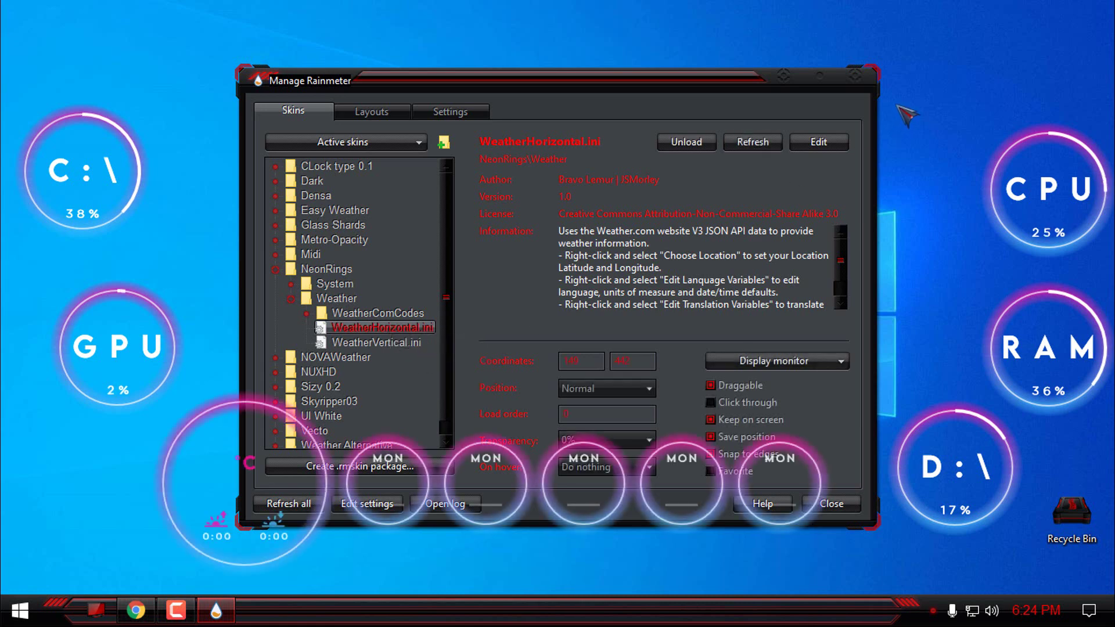
# Close Manage Rainmeter and open the weather skin's Choose Location search
pyautogui.click(788, 77)
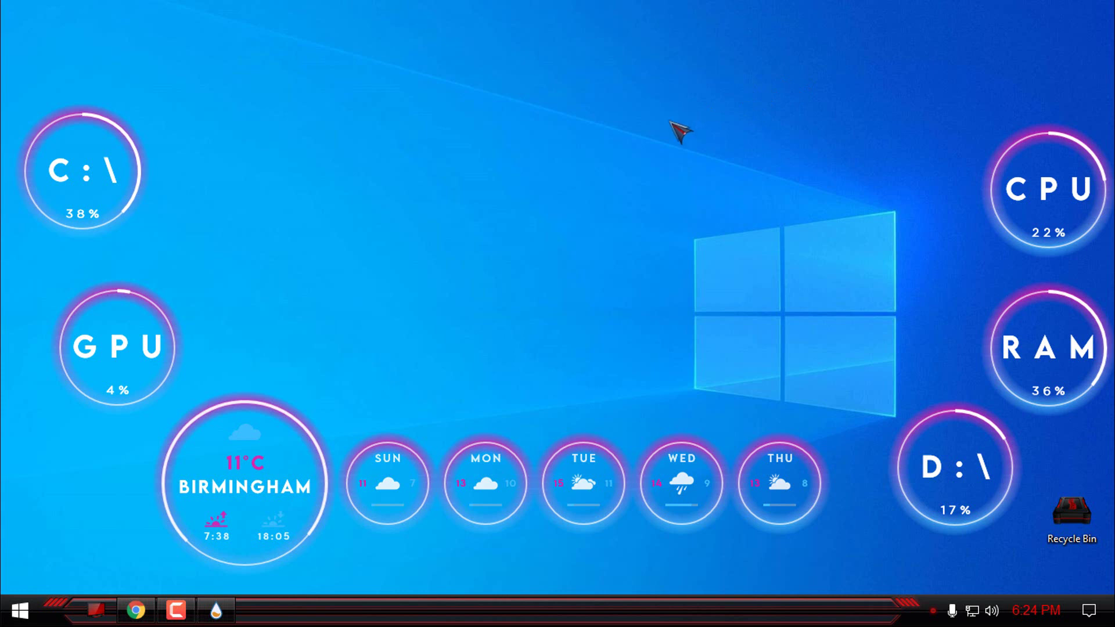
pyautogui.rightClick(268, 495)
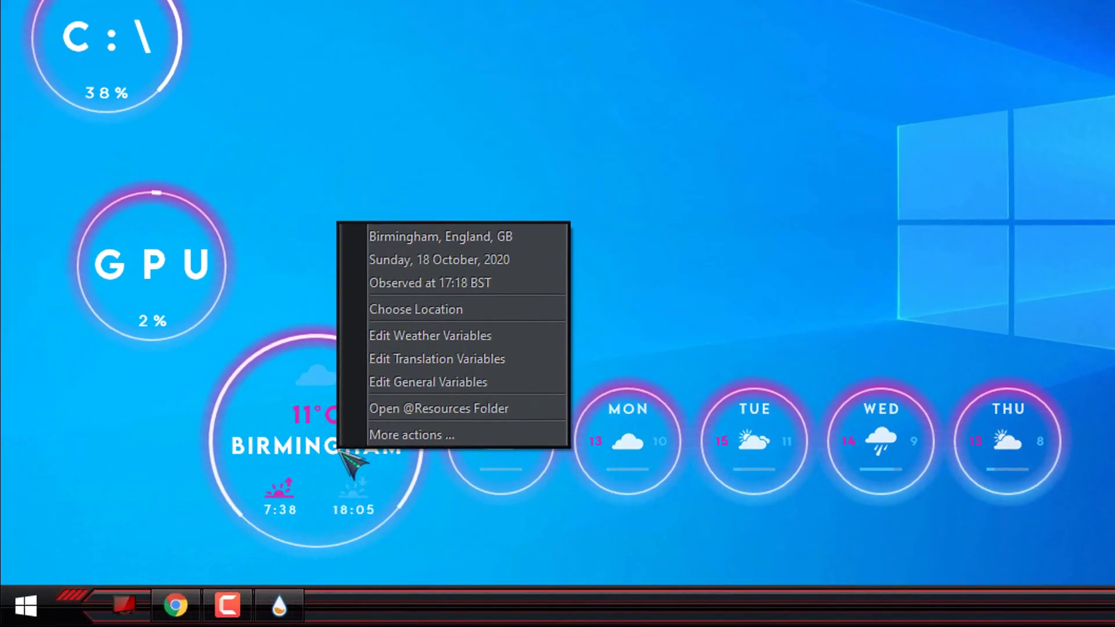
pyautogui.click(341, 386)
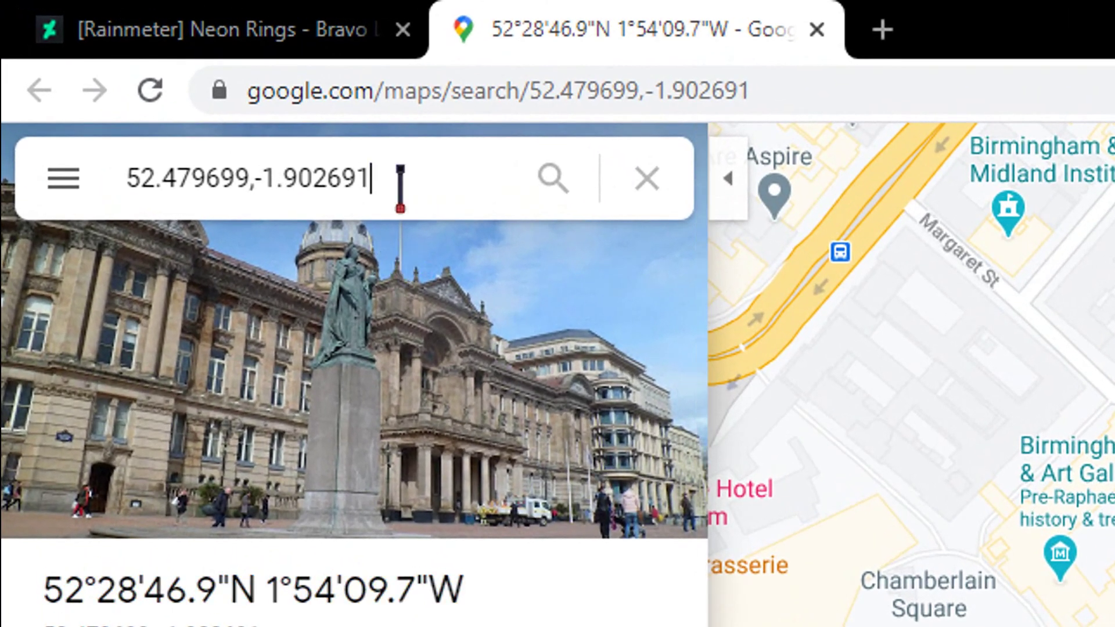
# Search Google Maps for 'banja luka'
pyautogui.click(218, 95)
pyautogui.tripleClick(111, 192)
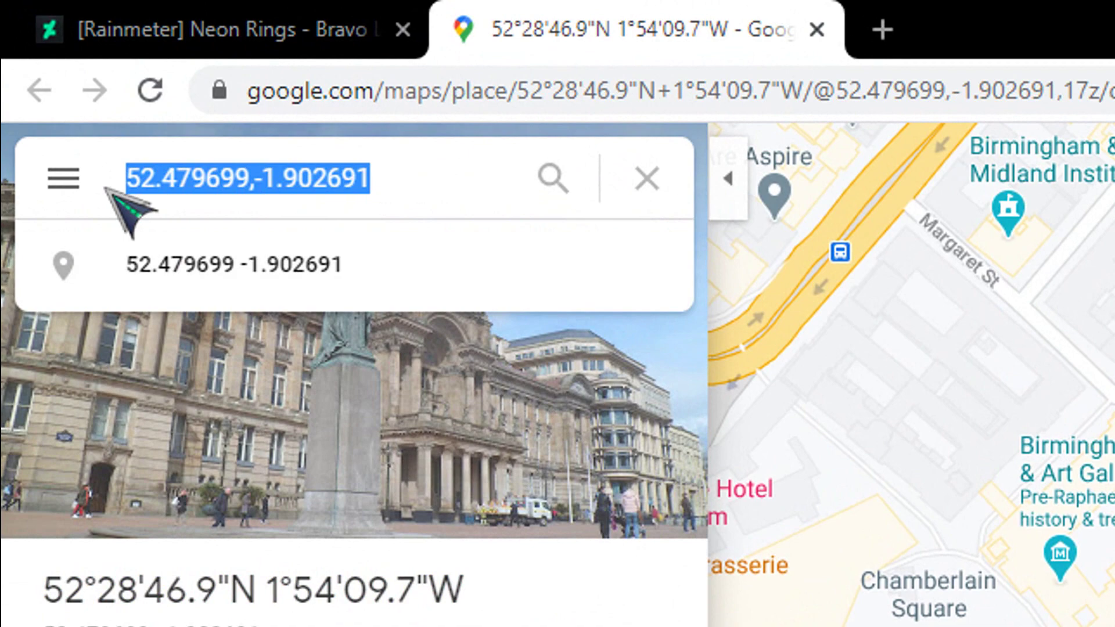
pyautogui.write('banja luka')
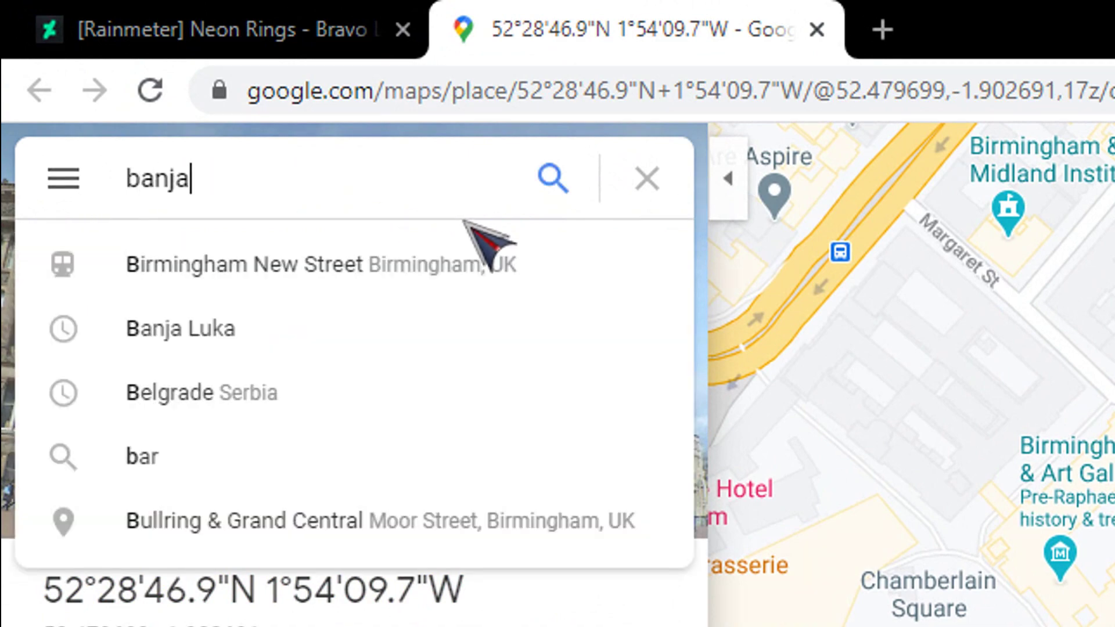
pyautogui.press('Return')
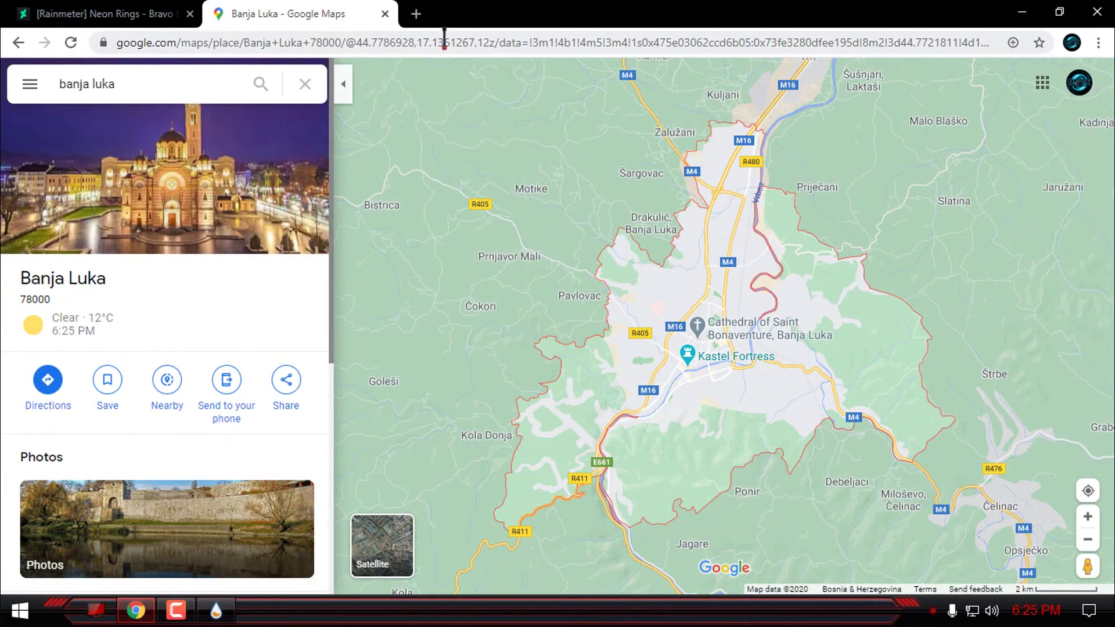
# Copy Banja Luka's coordinates 44.7786928,17.1361267 from the page address
pyautogui.click(798, 80)
pyautogui.doubleClick(448, 45)
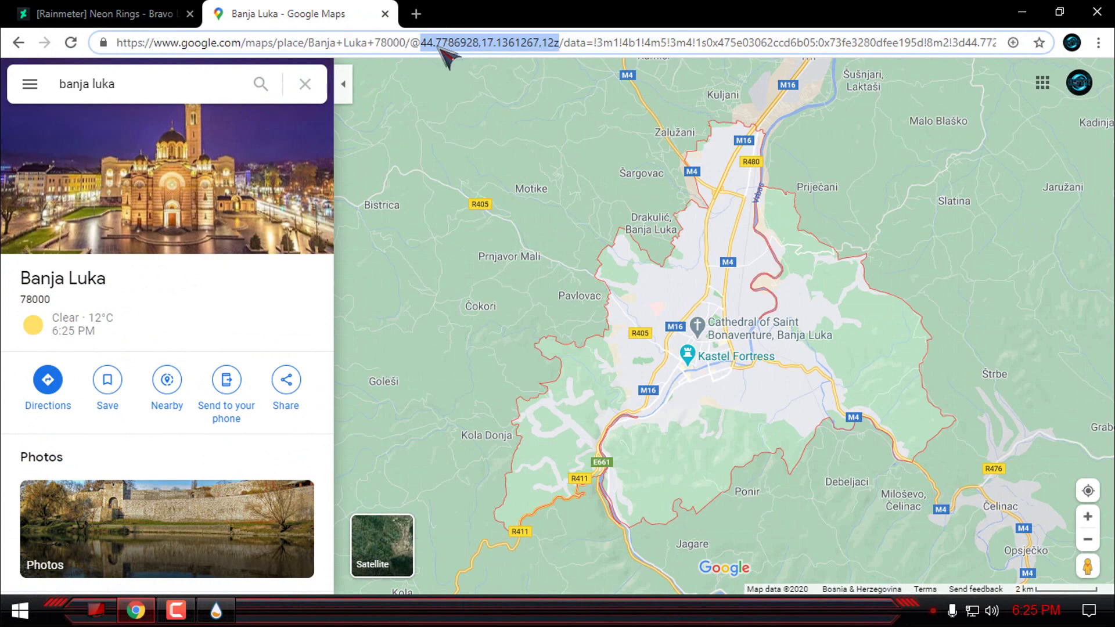
pyautogui.moveTo(420, 43); pyautogui.dragTo(436, 44)
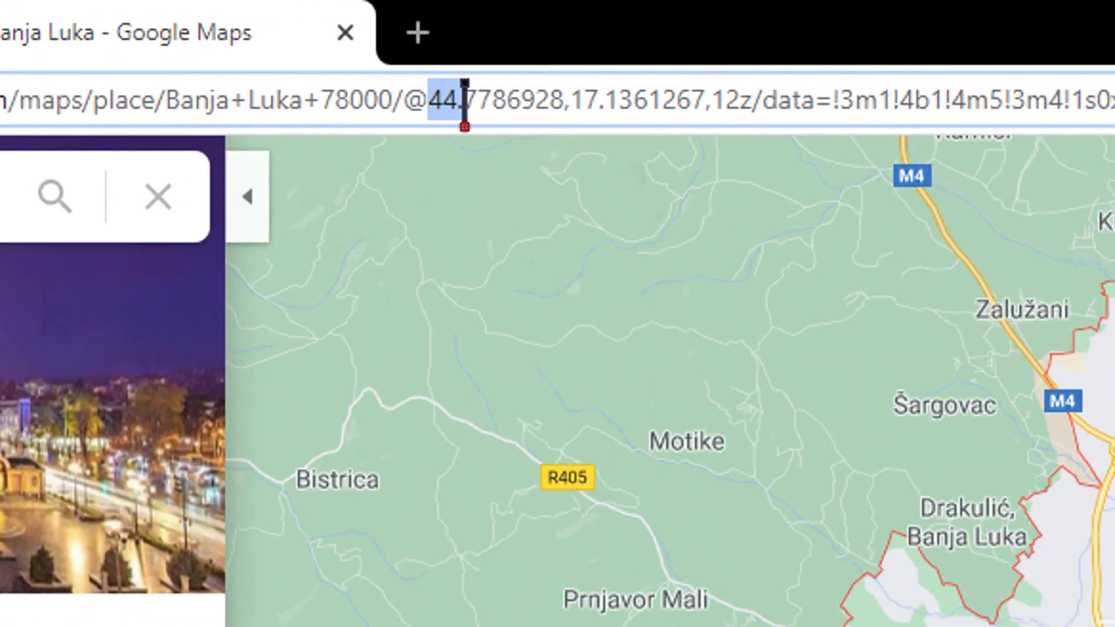
pyautogui.moveTo(465, 103); pyautogui.dragTo(704, 102)
pyautogui.rightClick(633, 115)
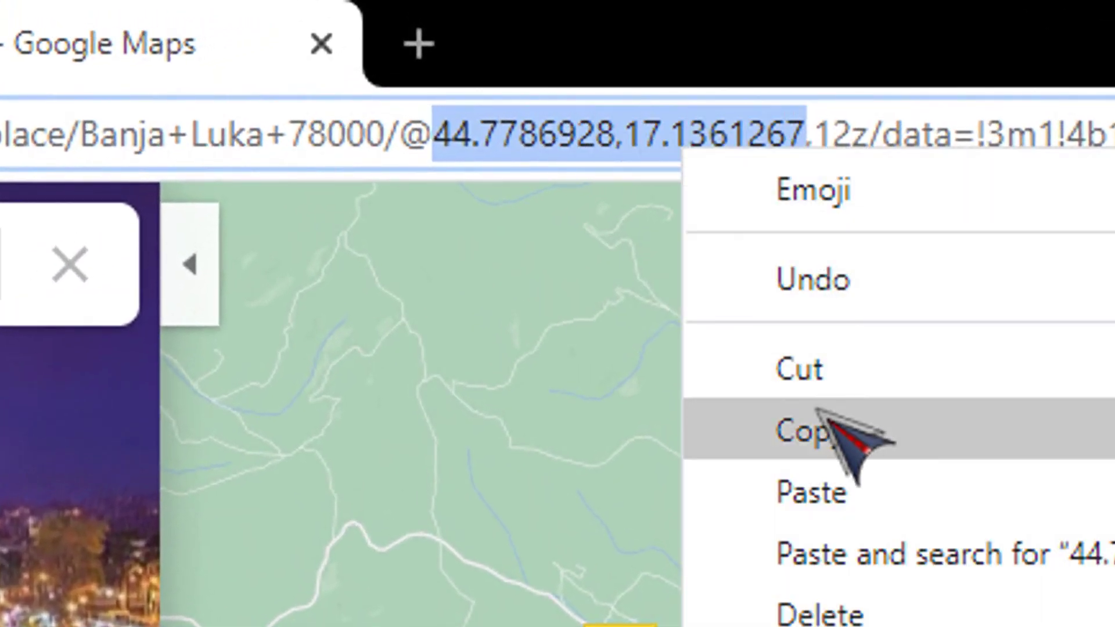
pyautogui.click(836, 429)
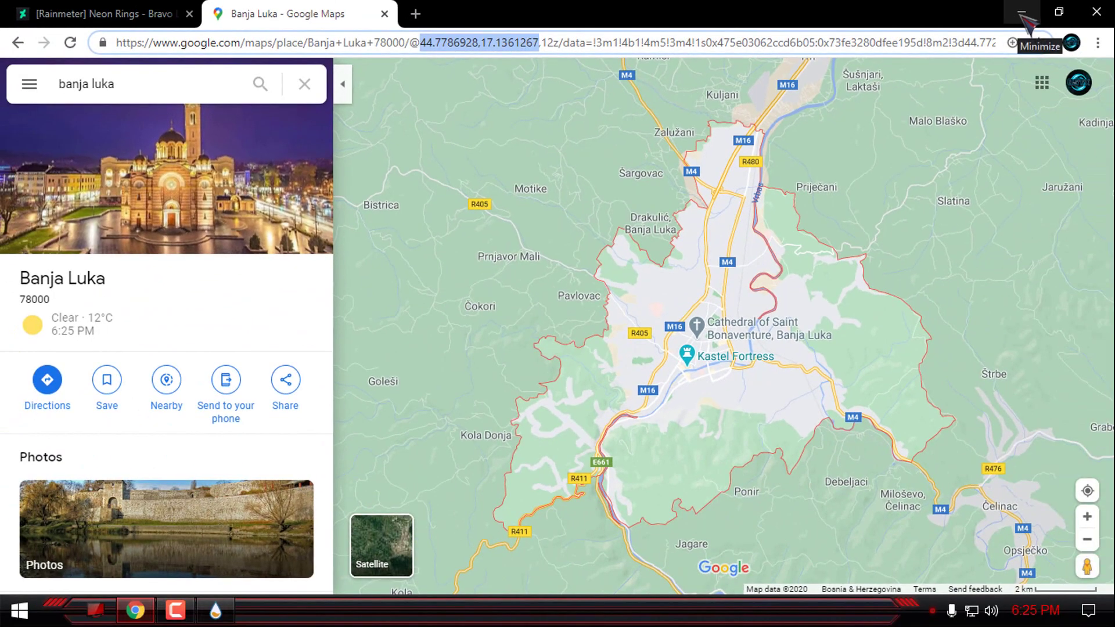
# Paste Banja Luka's coordinates into the weather location search and use the KOLIBIŠTE result
pyautogui.click(1022, 16)
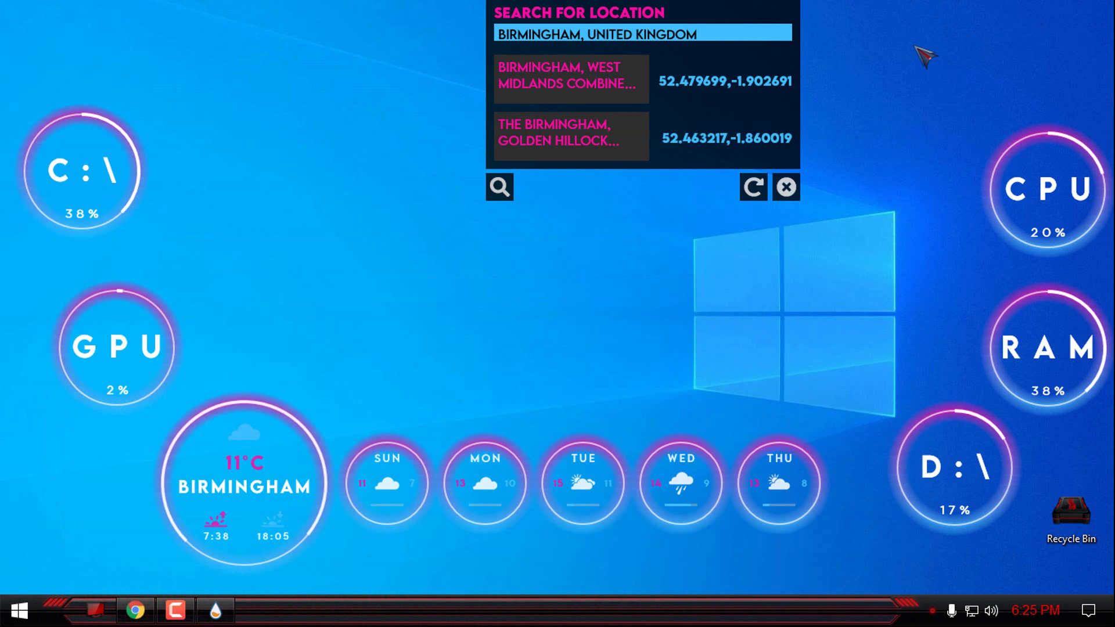
pyautogui.click(677, 40)
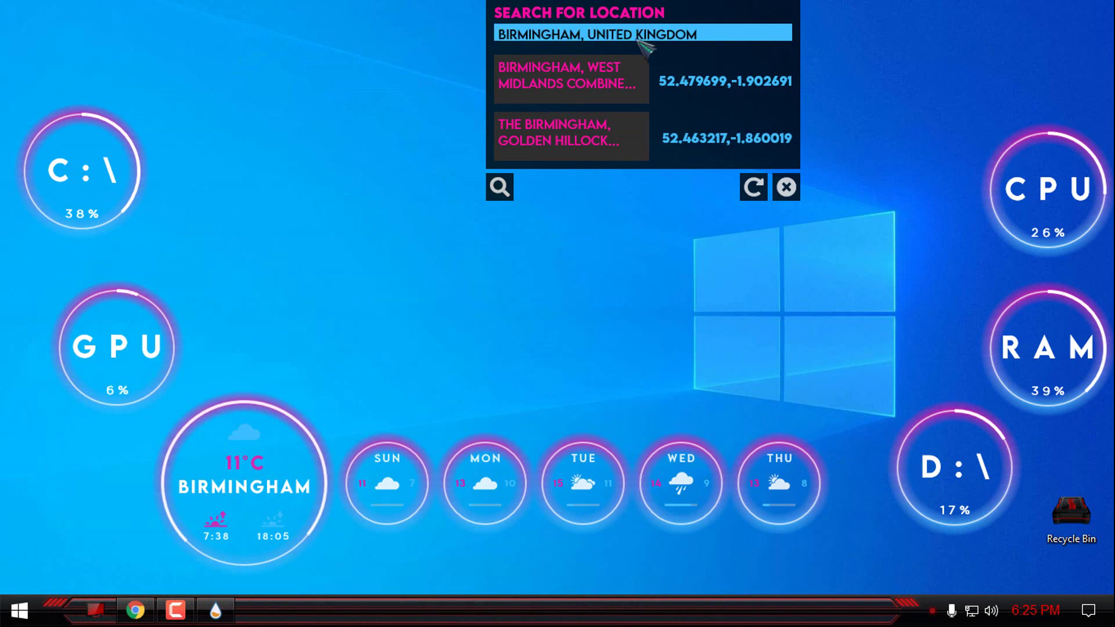
pyautogui.moveTo(677, 39); pyautogui.dragTo(490, 41)
pyautogui.rightClick(520, 35)
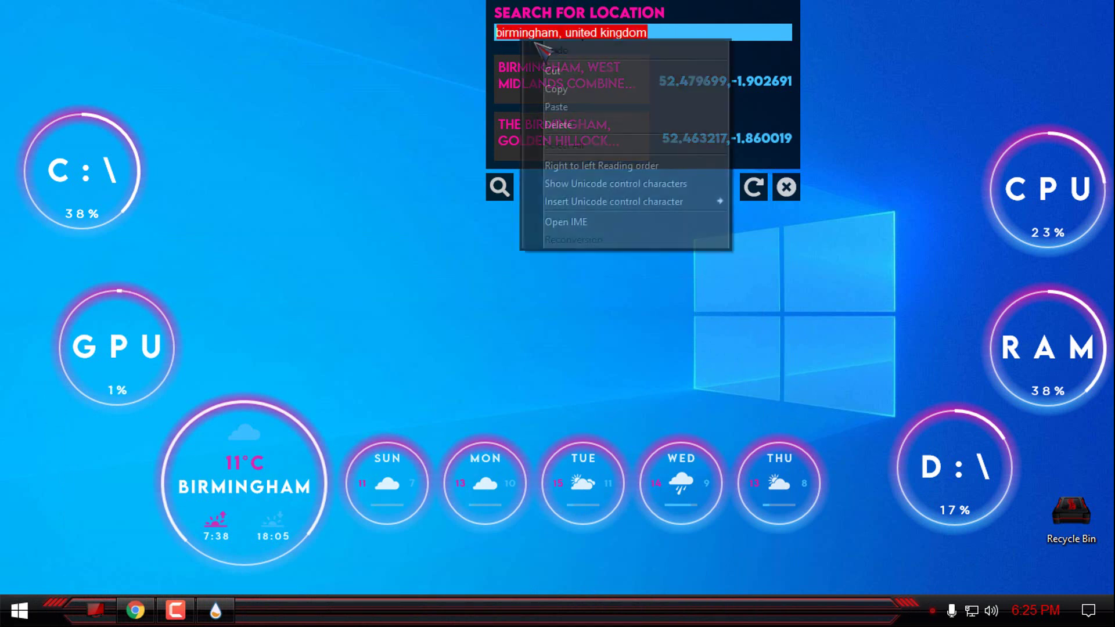
pyautogui.click(566, 108)
pyautogui.press('Return')
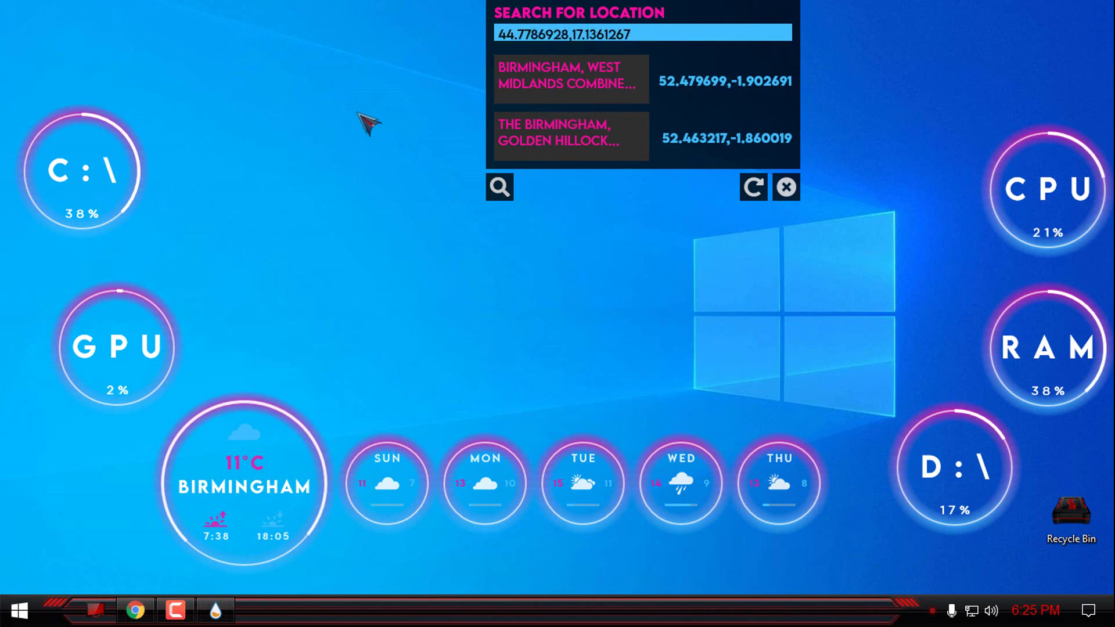
pyautogui.click(510, 192)
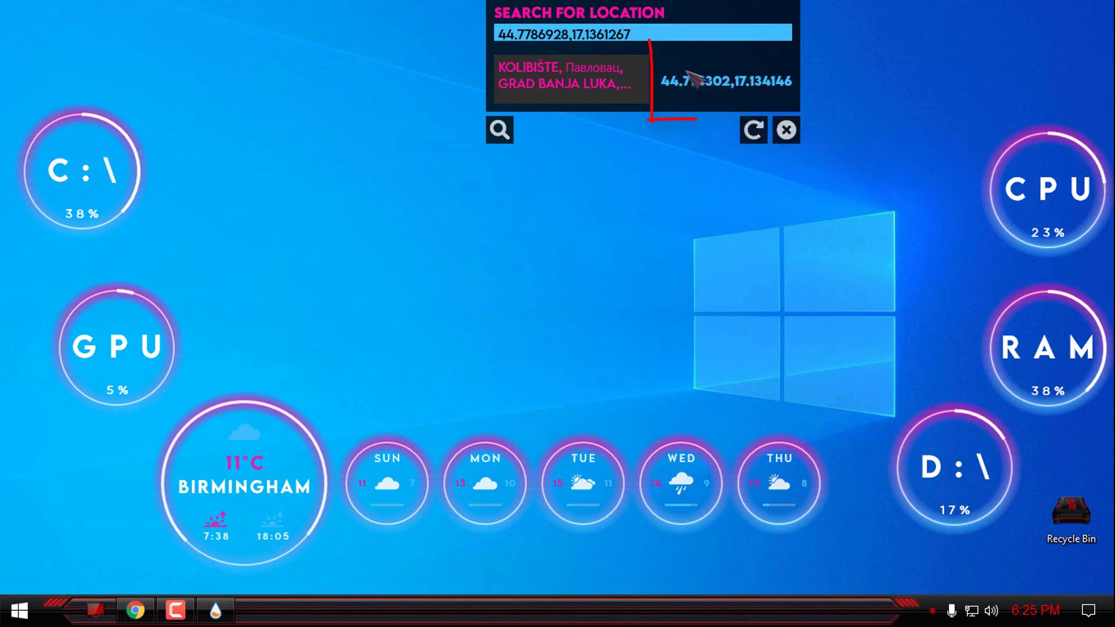
pyautogui.click(727, 83)
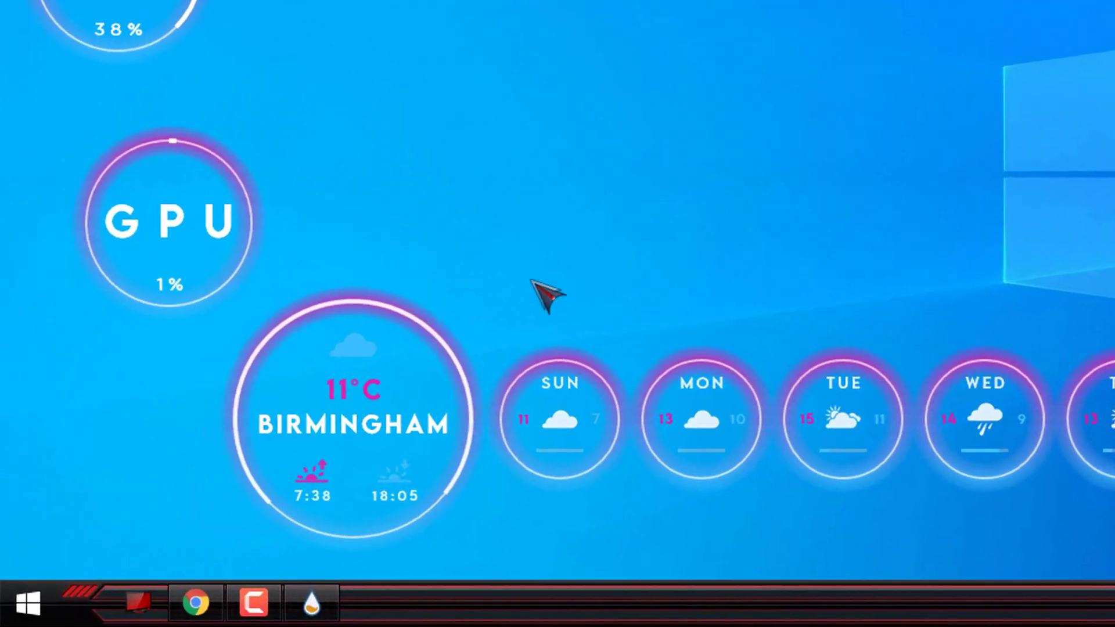
# Refresh the weather skin so it shows Banja Luka's weather and forecast
pyautogui.rightClick(406, 413)
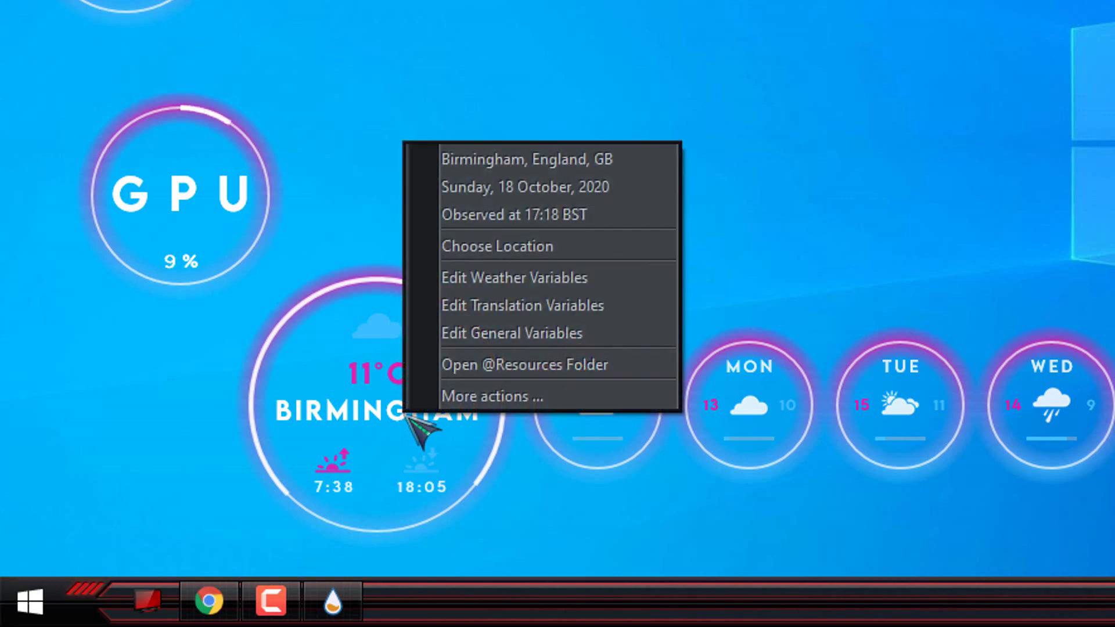
pyautogui.click(433, 396)
pyautogui.click(504, 319)
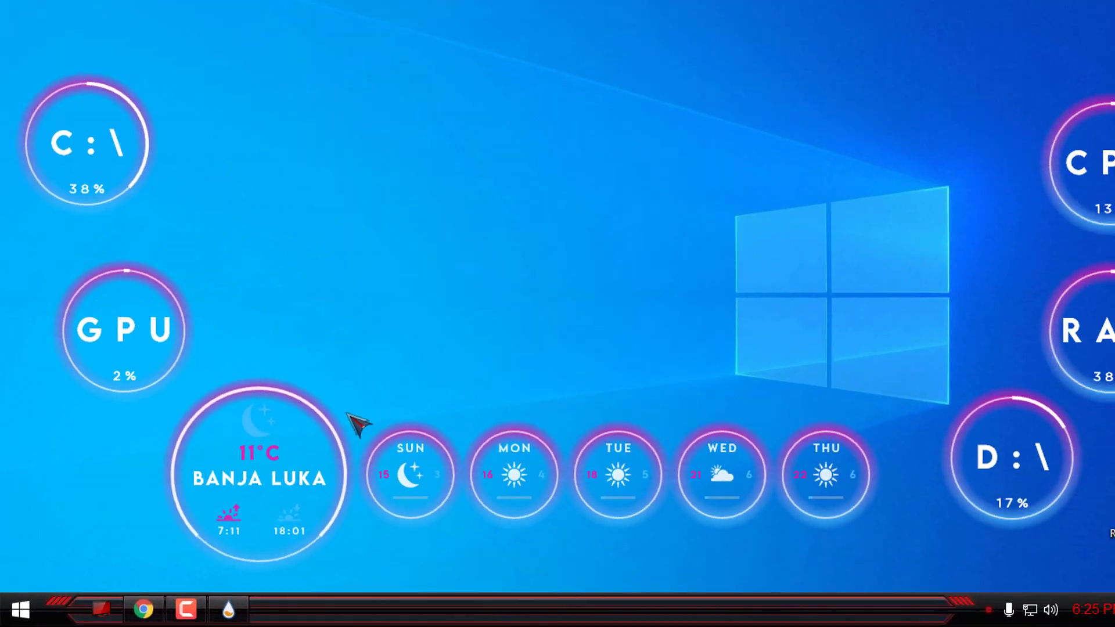
# Open the linked neon ring wallpaper from the DeviantArt page and save it to the Desktop
pyautogui.click(137, 608)
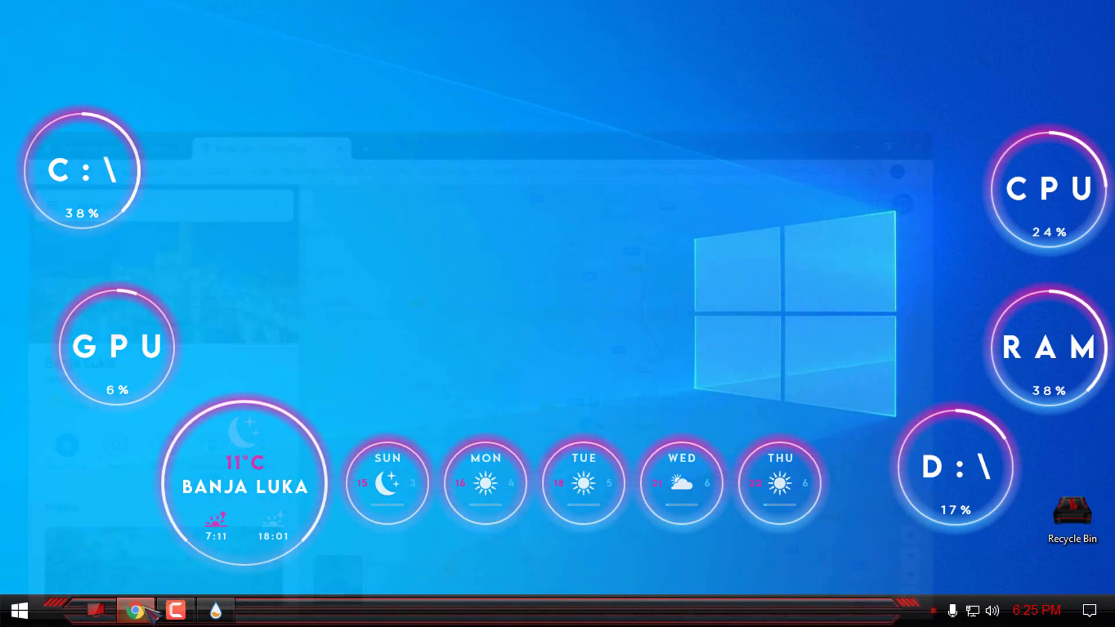
pyautogui.click(153, 16)
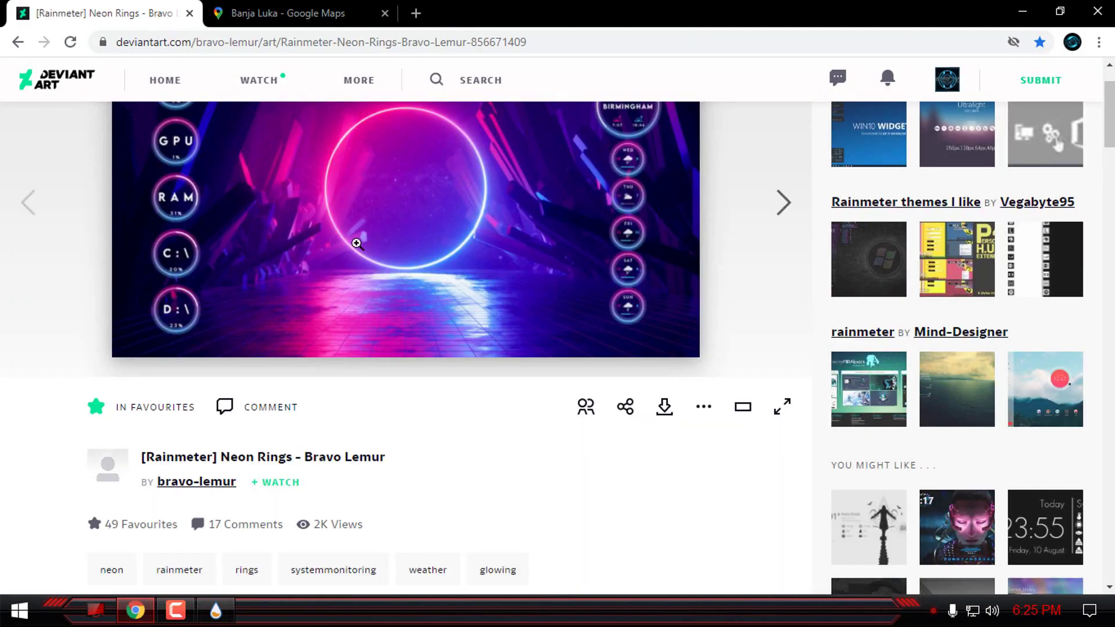
pyautogui.scroll(-5, 463, 281)
pyautogui.scroll(-3, 463, 282)
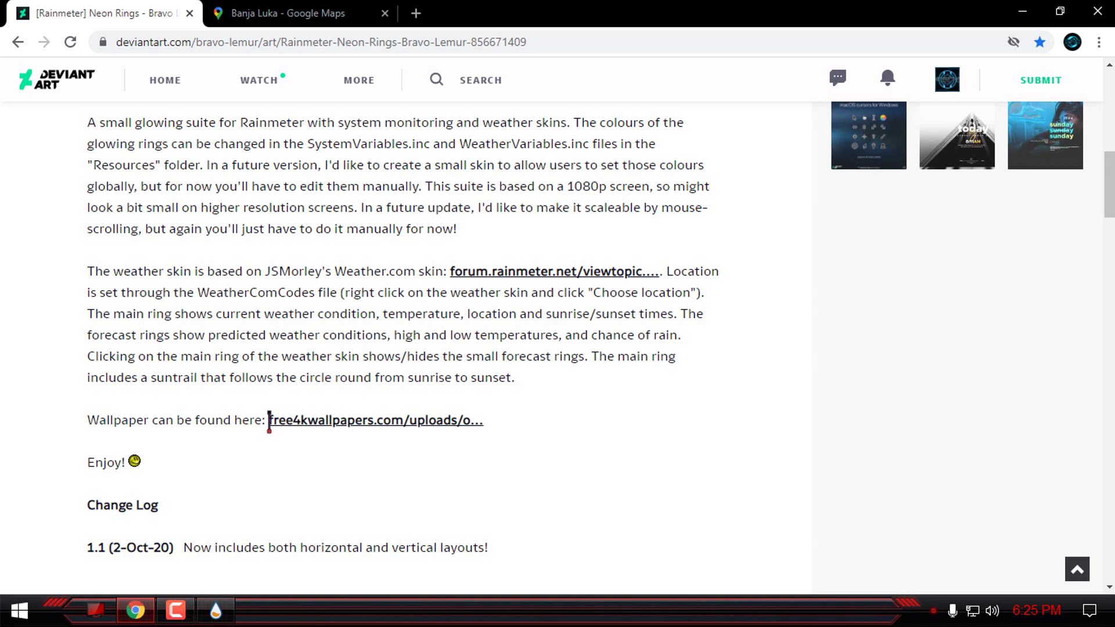
pyautogui.click(345, 423)
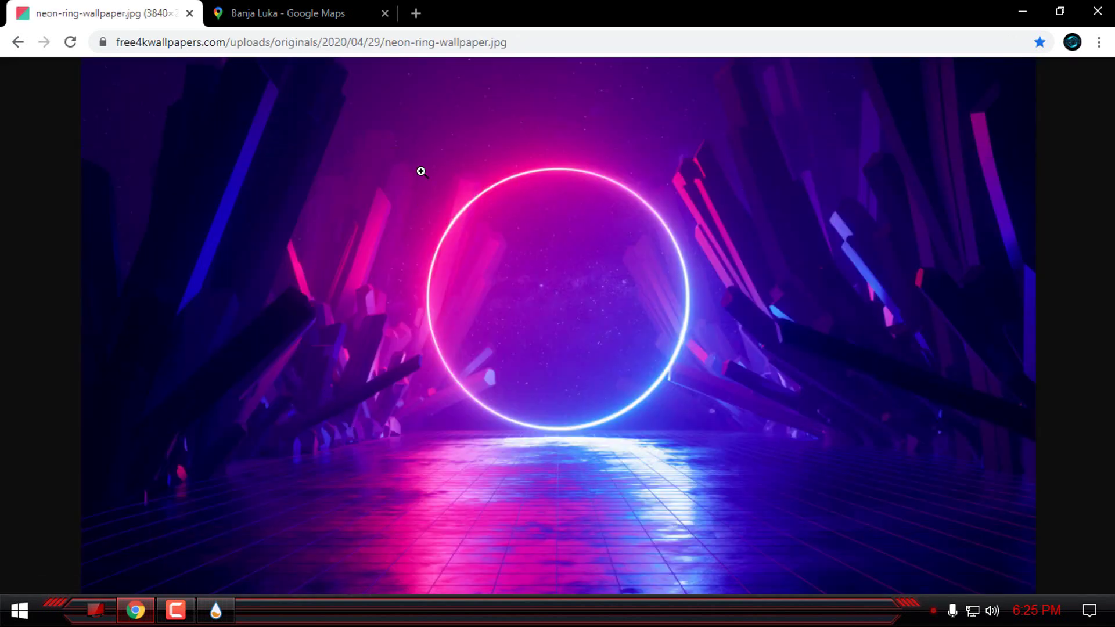
pyautogui.rightClick(421, 171)
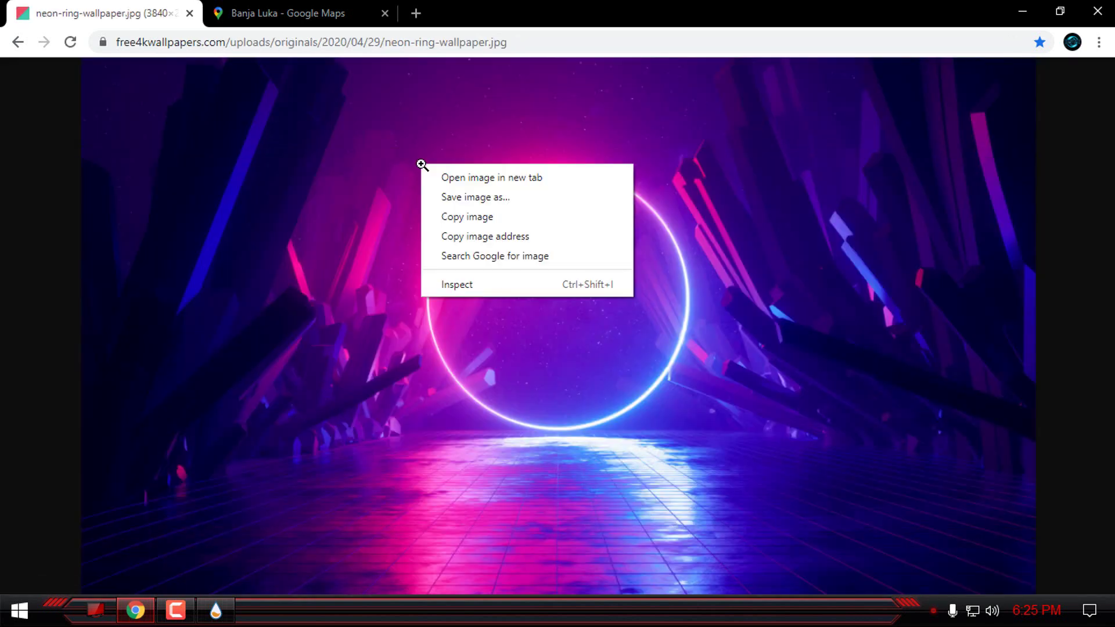
pyautogui.click(468, 197)
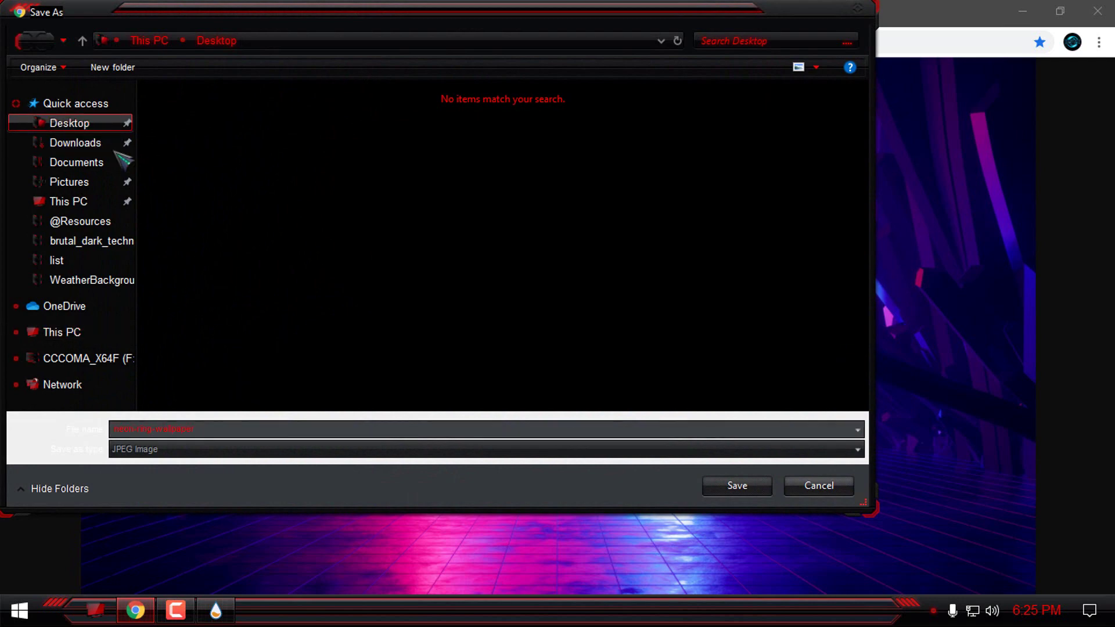
pyautogui.click(743, 488)
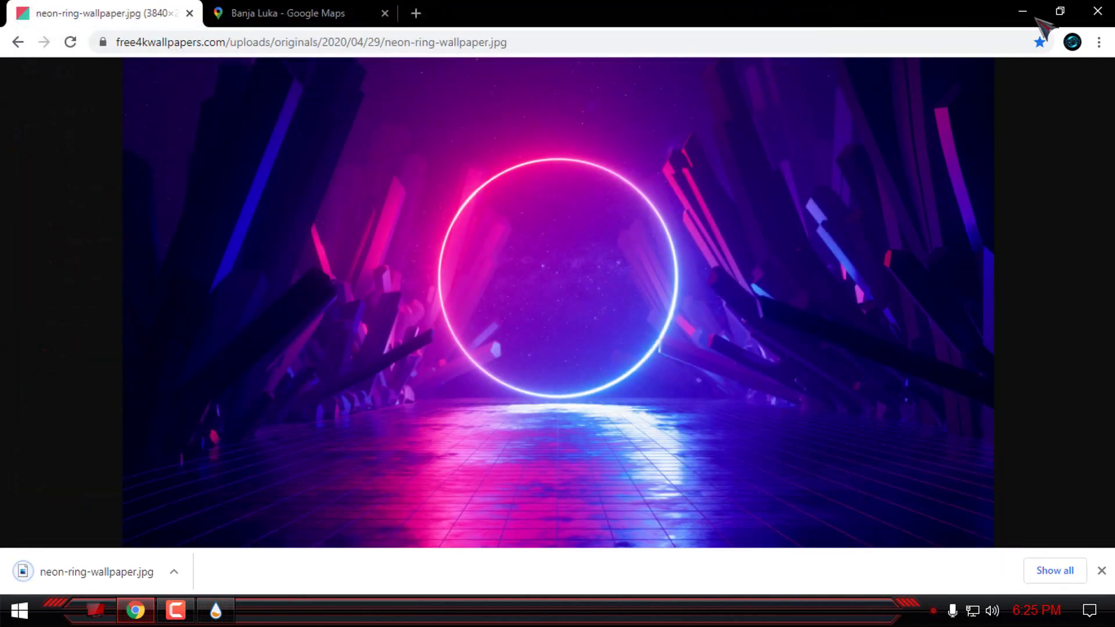
# Open neon-ring-wallpaper.jpg in Photos and set it as the desktop background
pyautogui.click(1023, 12)
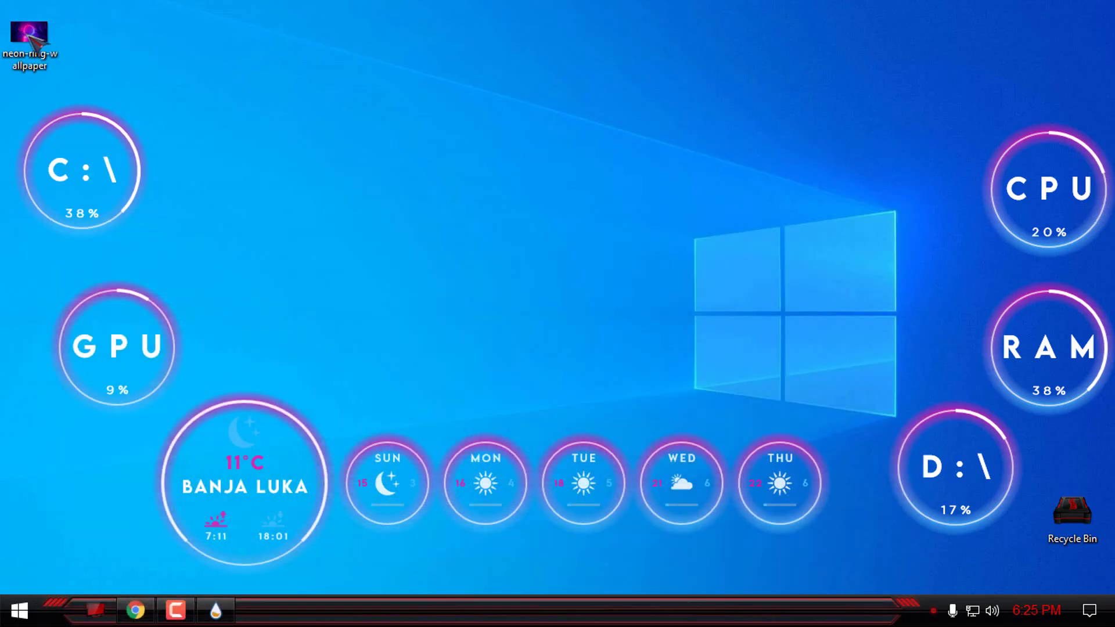
pyautogui.doubleClick(30, 36)
pyautogui.rightClick(441, 185)
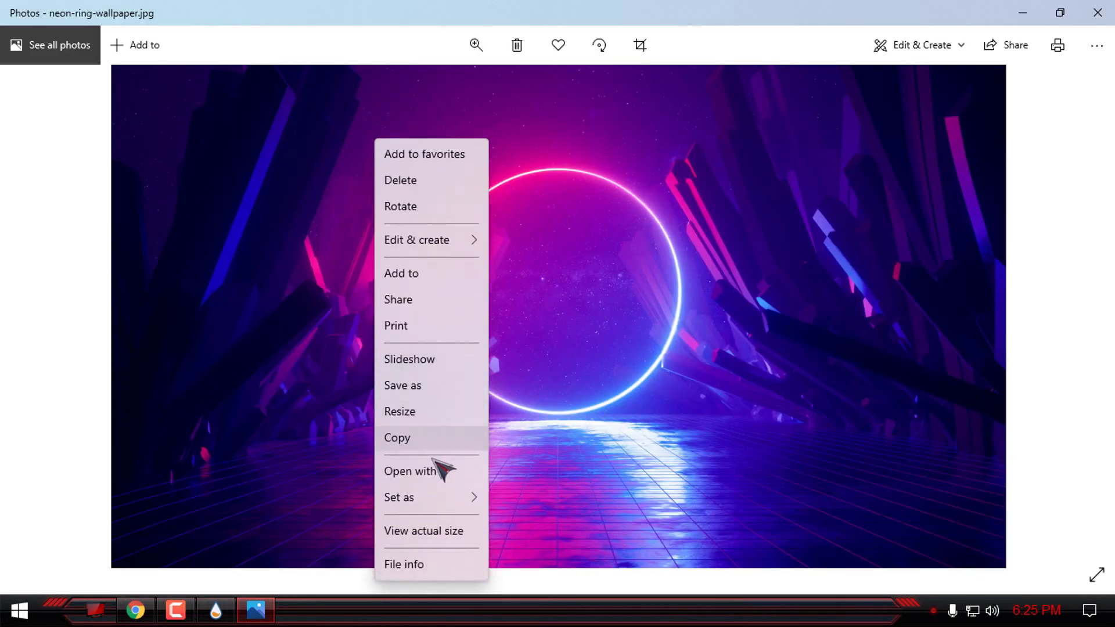
pyautogui.moveTo(426, 498)
pyautogui.click(555, 527)
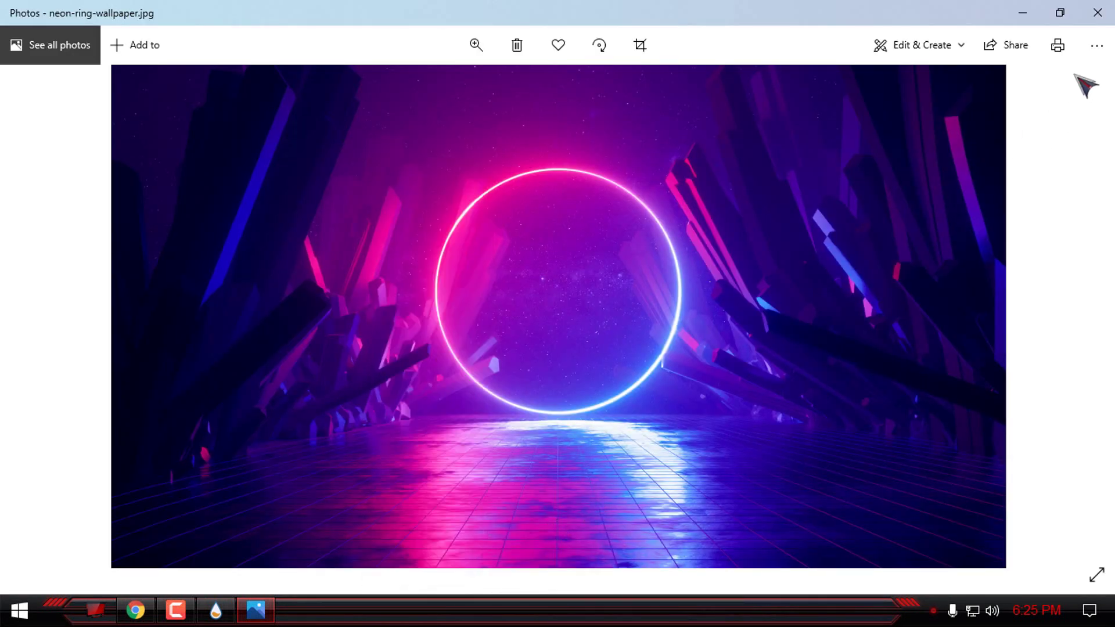
pyautogui.click(1098, 12)
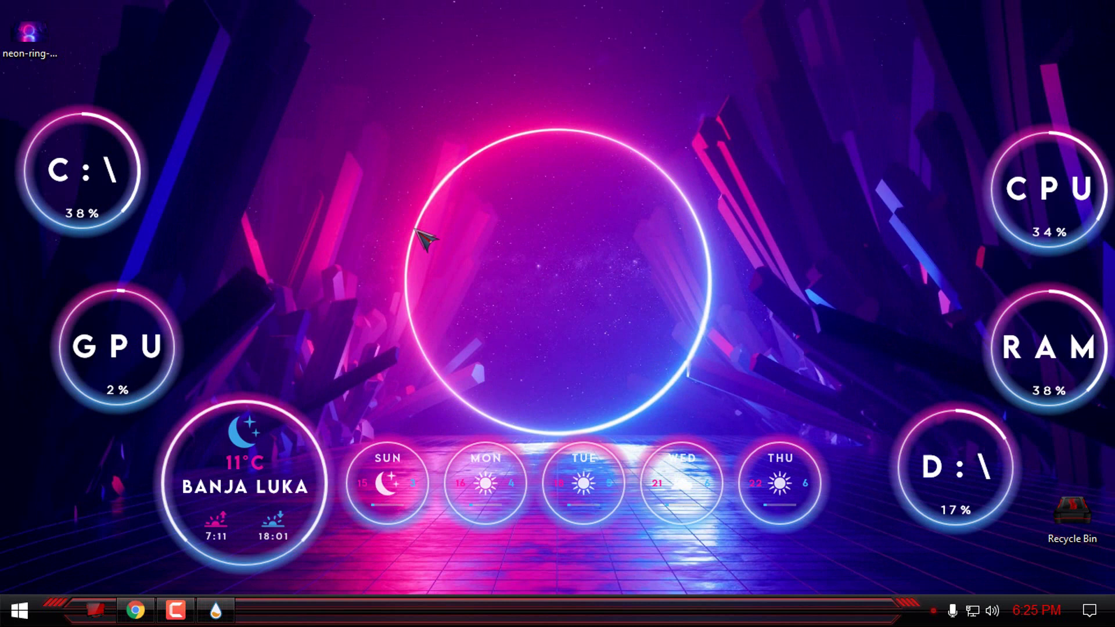